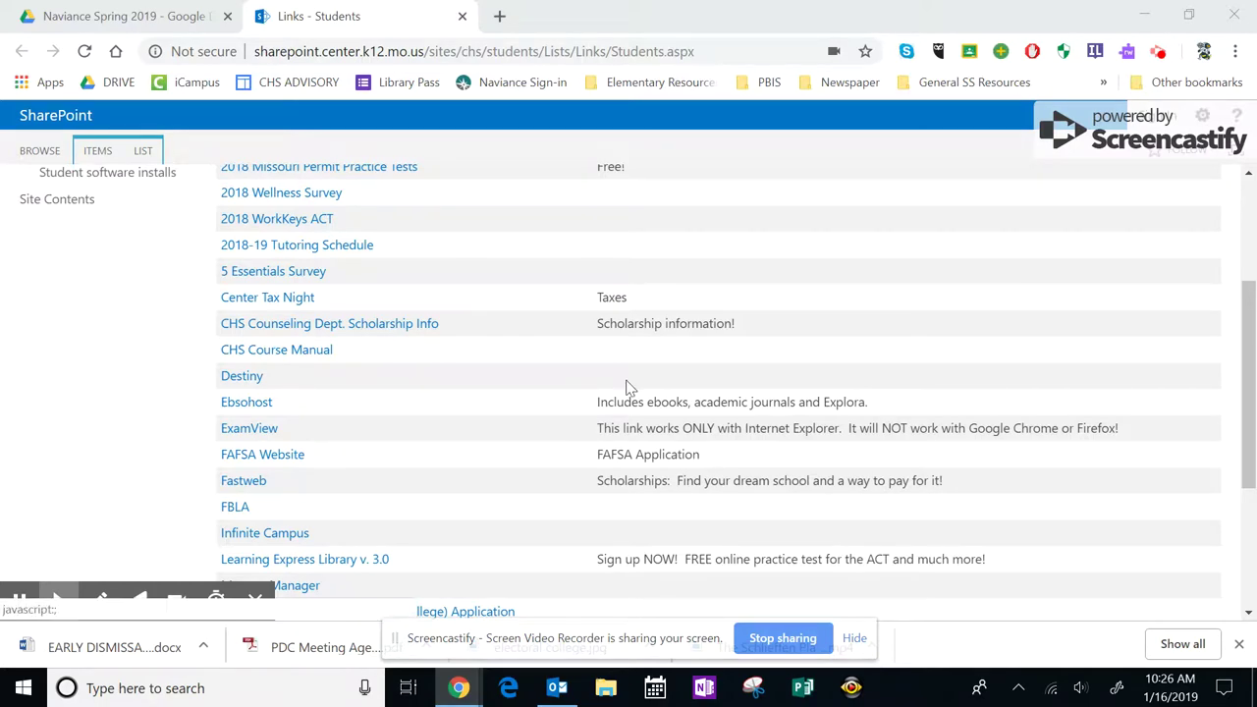
Follow the Naviance link in the SharePoint Links list to open naviance.com.
scroll(272, 470, down, 2)
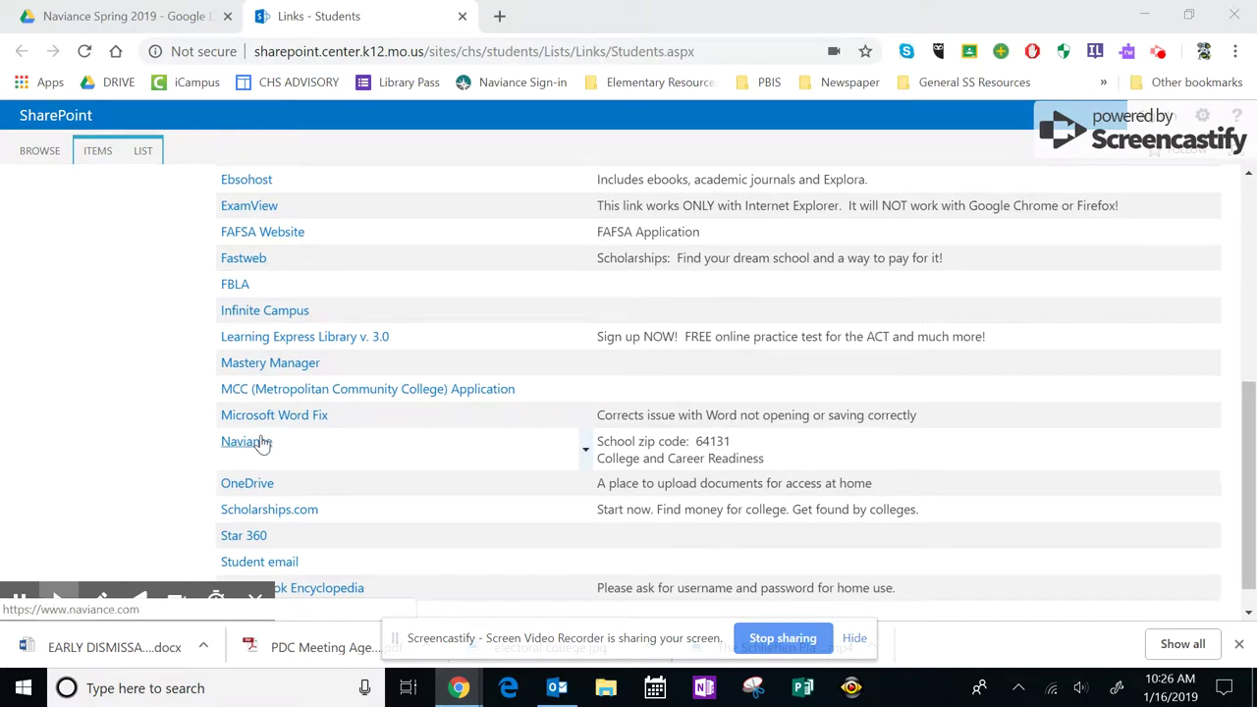
click(262, 443)
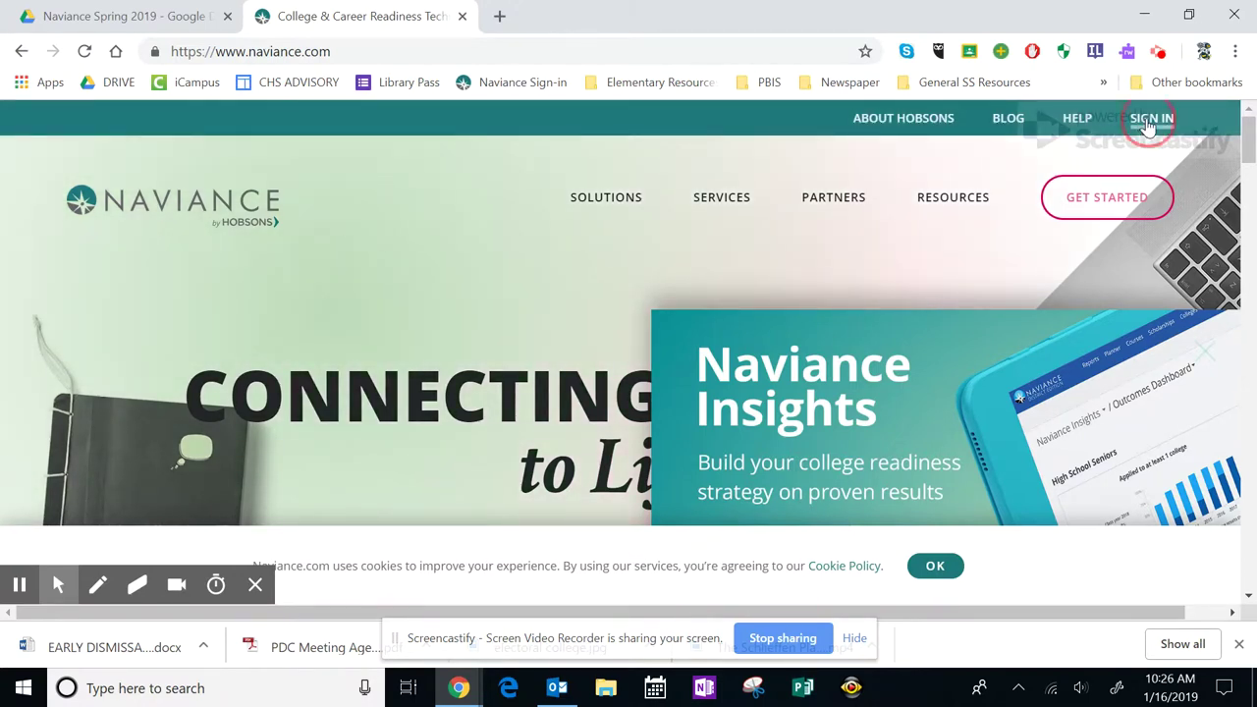
From Naviance Student sign-in, search ZIP 64131 and choose Center High School.
click(1156, 150)
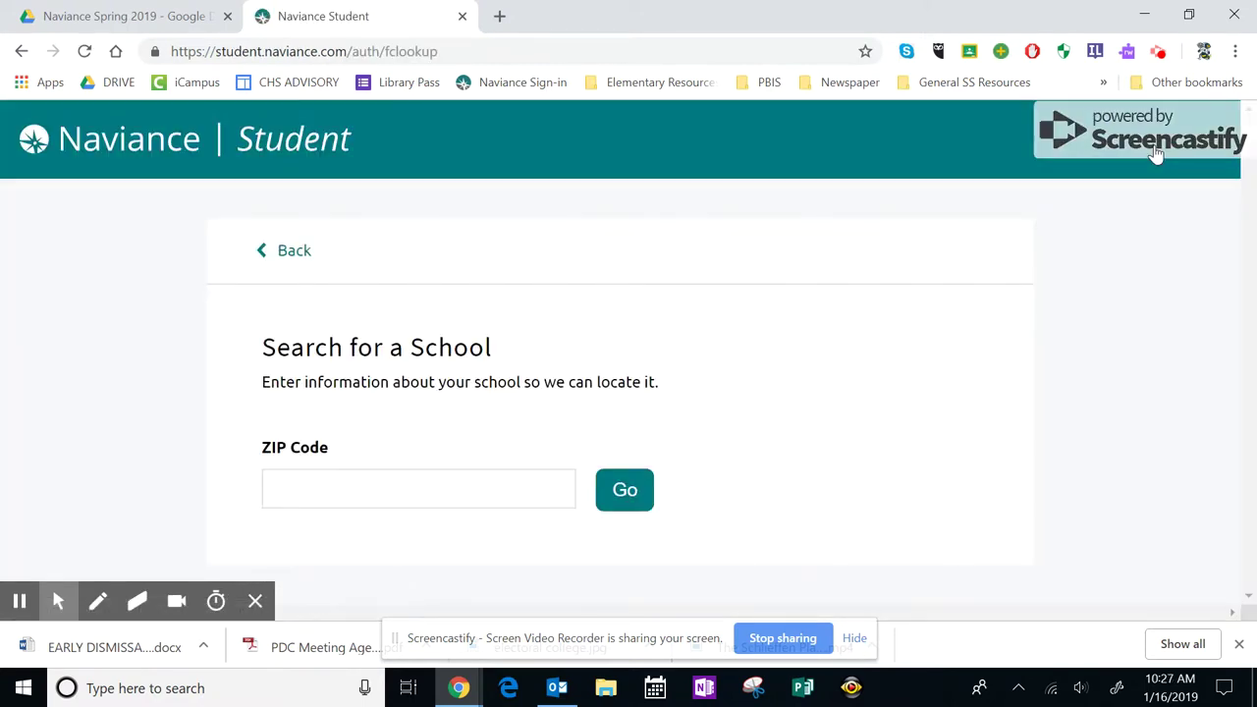
click(442, 487)
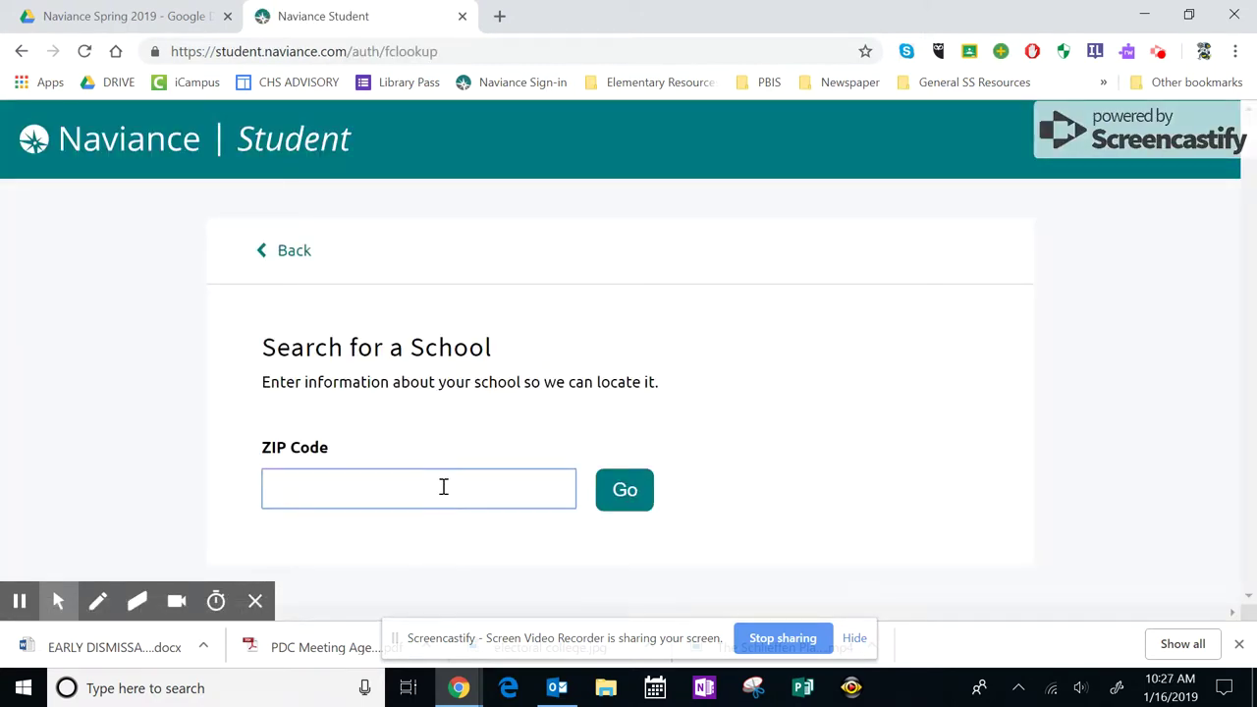
text(641)
text(31)
click(616, 504)
scroll(409, 527, down, 1)
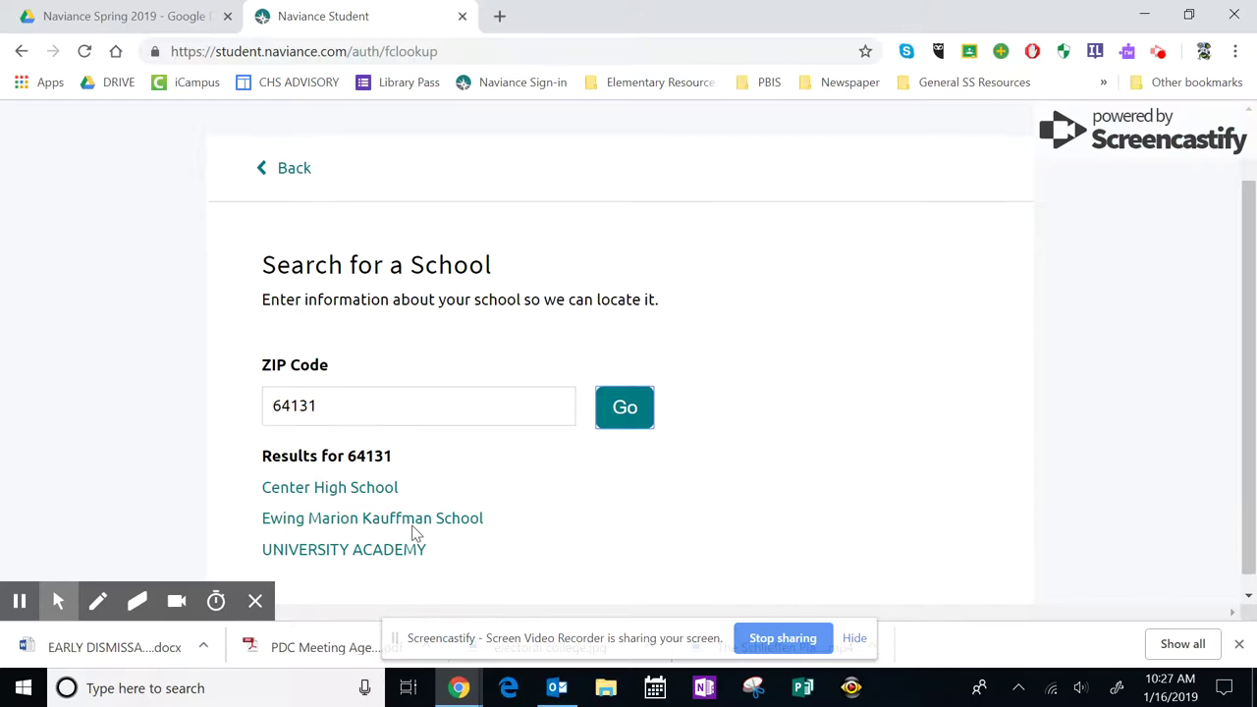
click(368, 485)
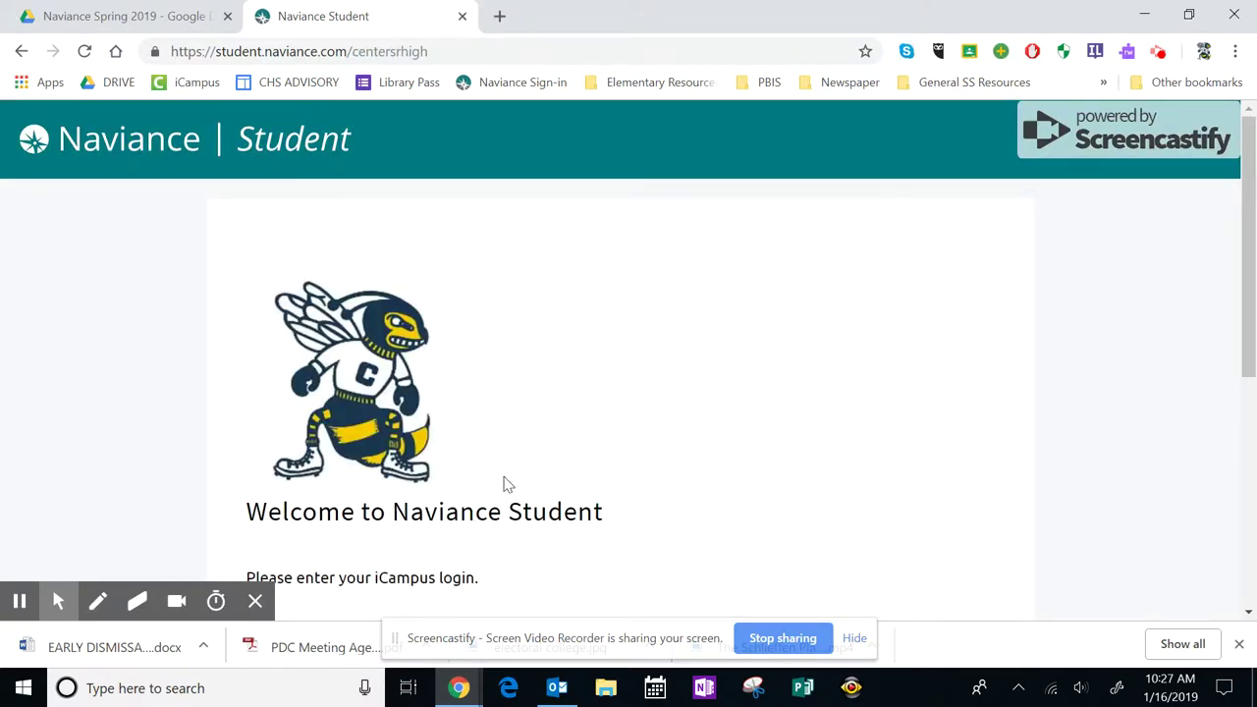
Submit the student's school email and password on the Center High School login form.
scroll(503, 484, down, 1)
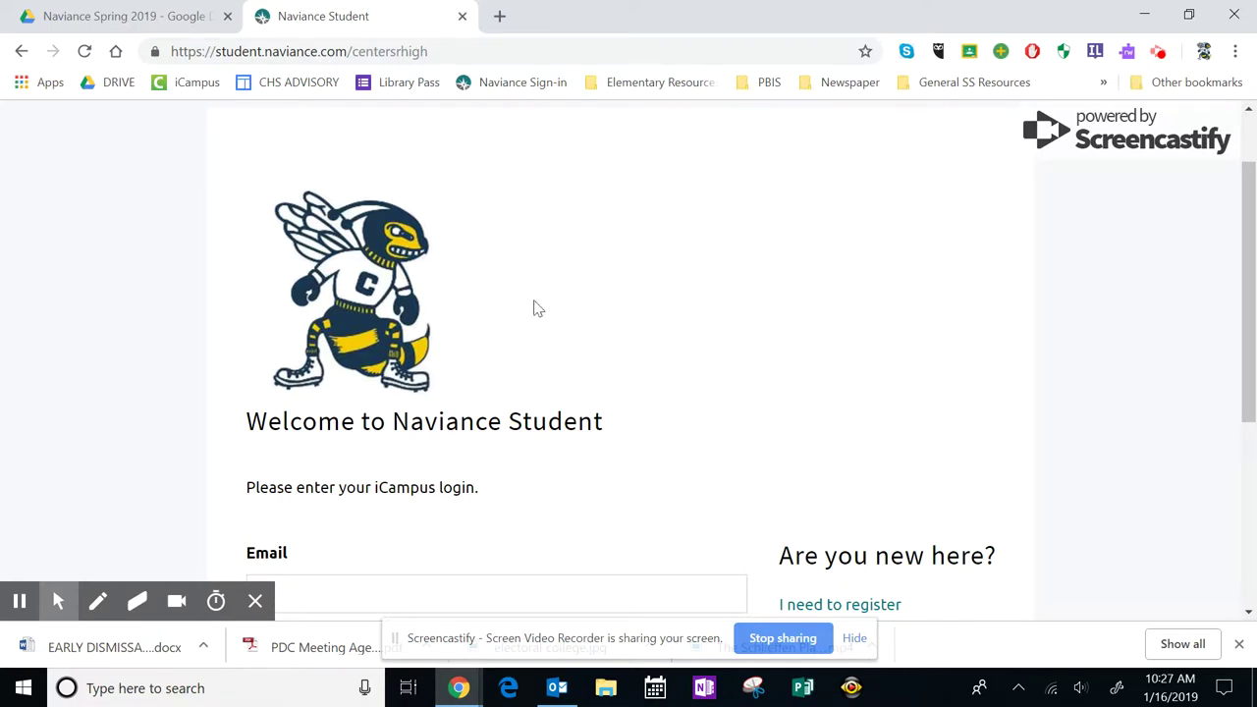
scroll(499, 403, down, 1)
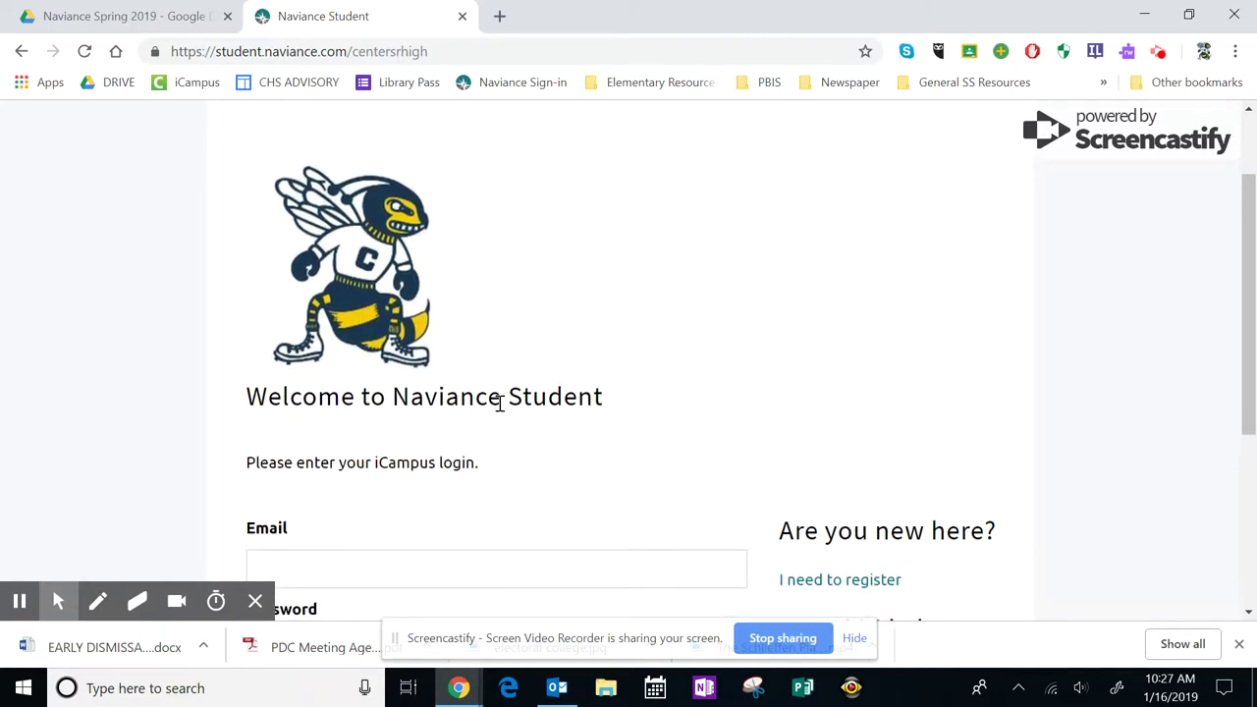
scroll(499, 403, down, 1)
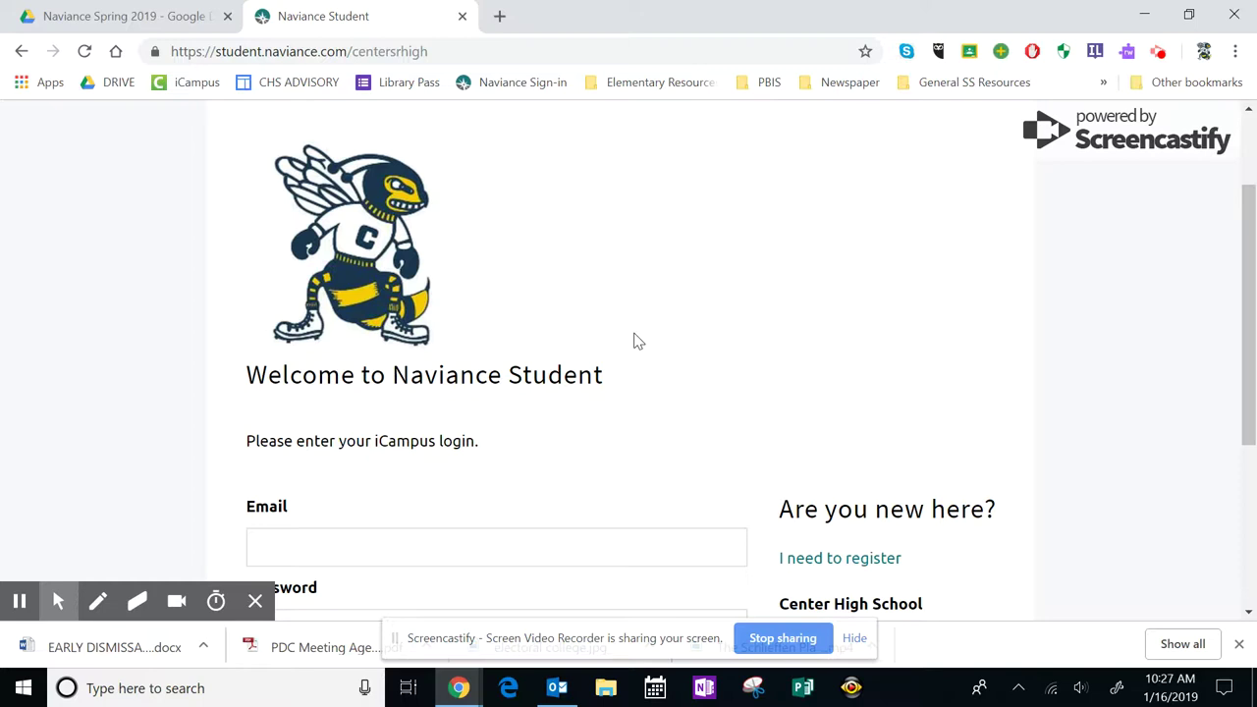
scroll(542, 354, down, 2)
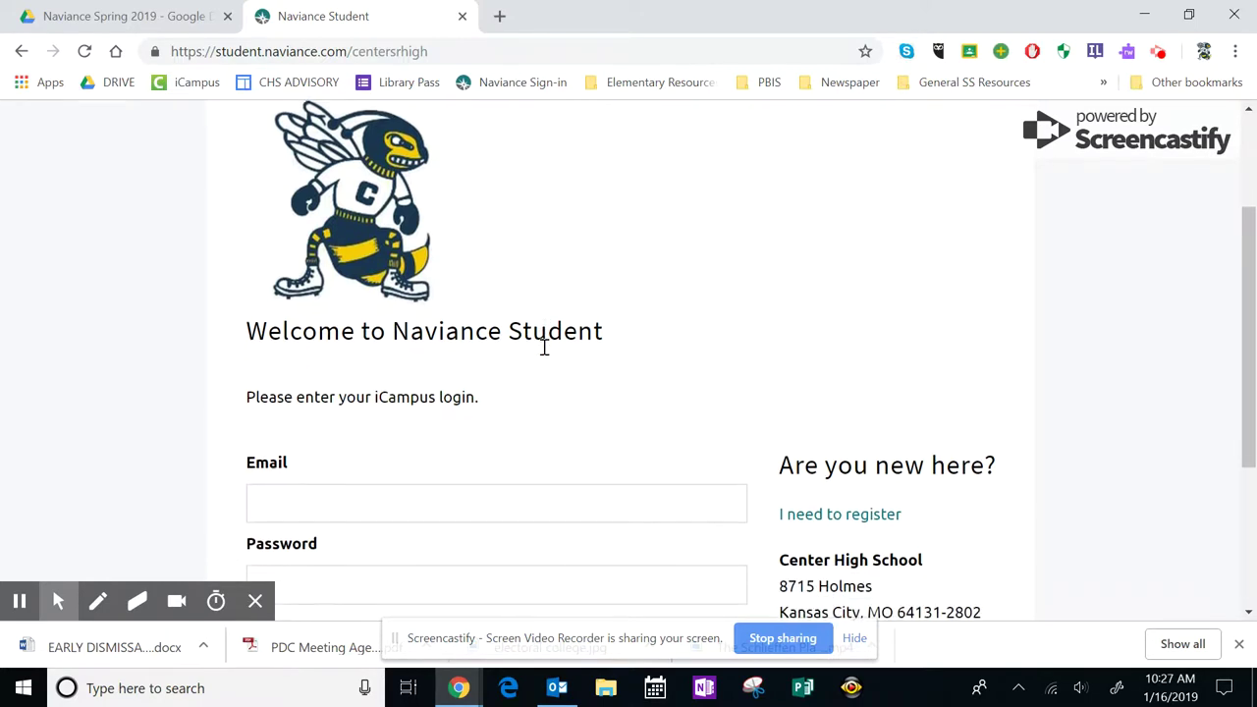
click(486, 499)
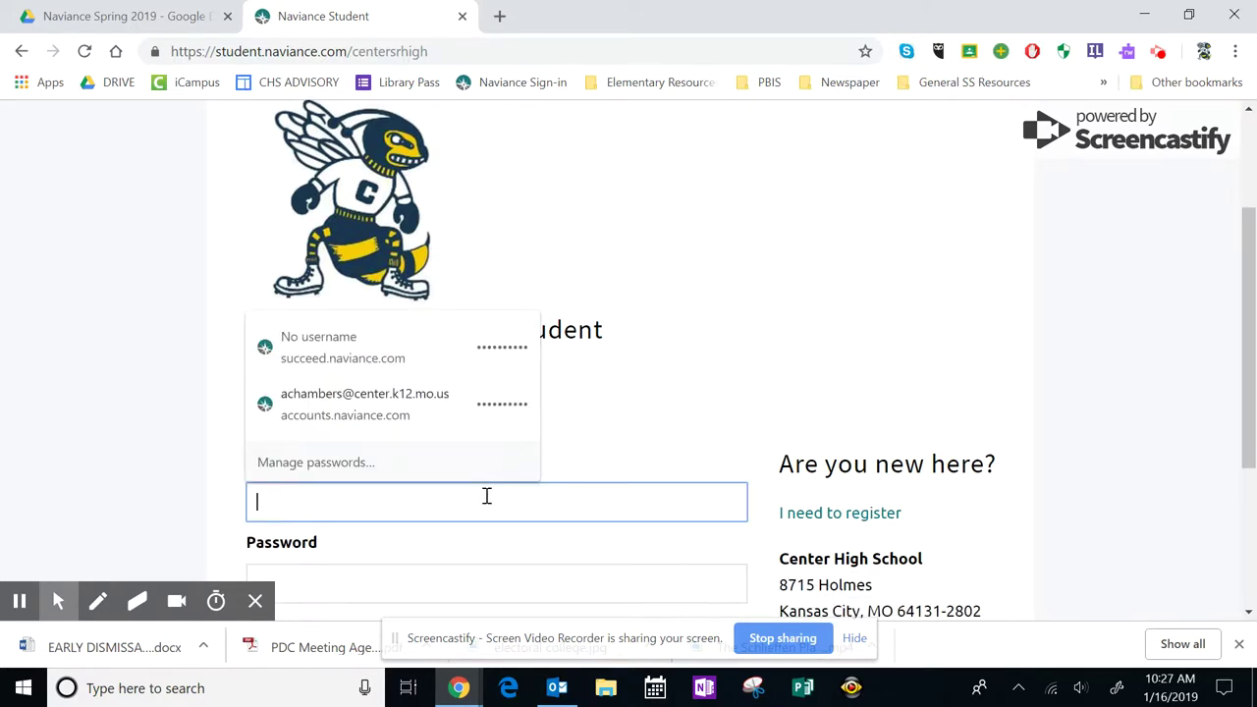
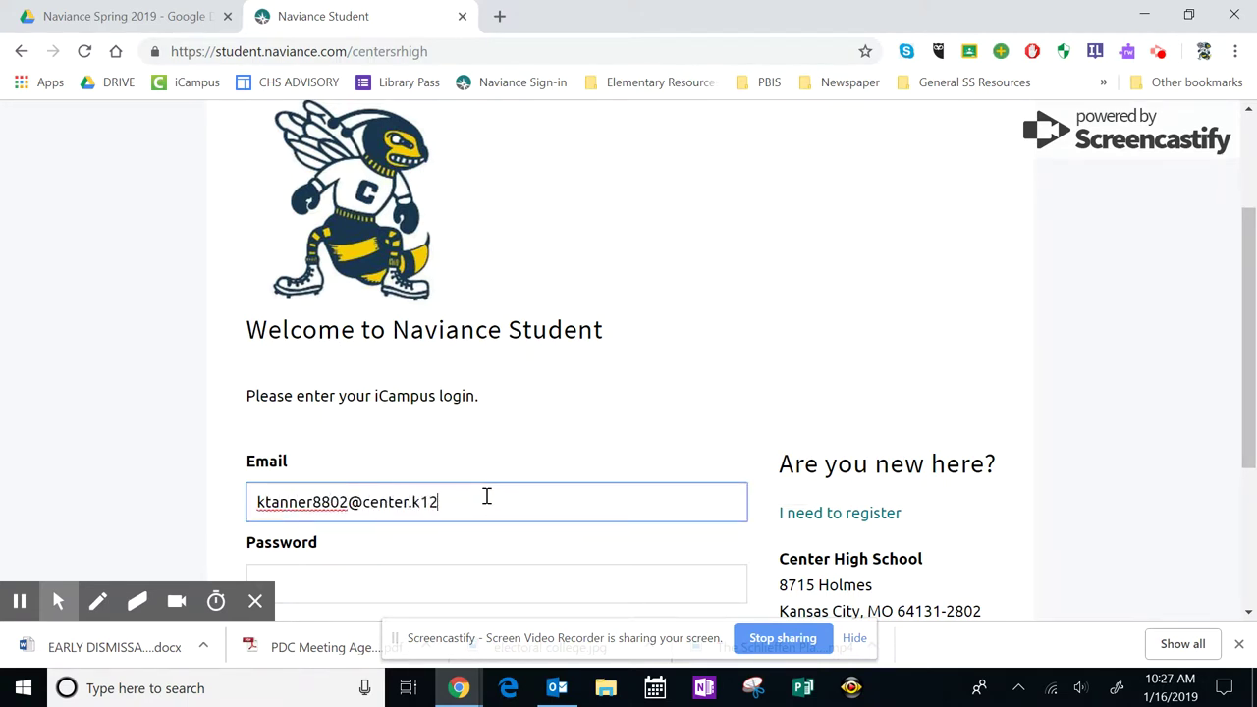
key(Tab)
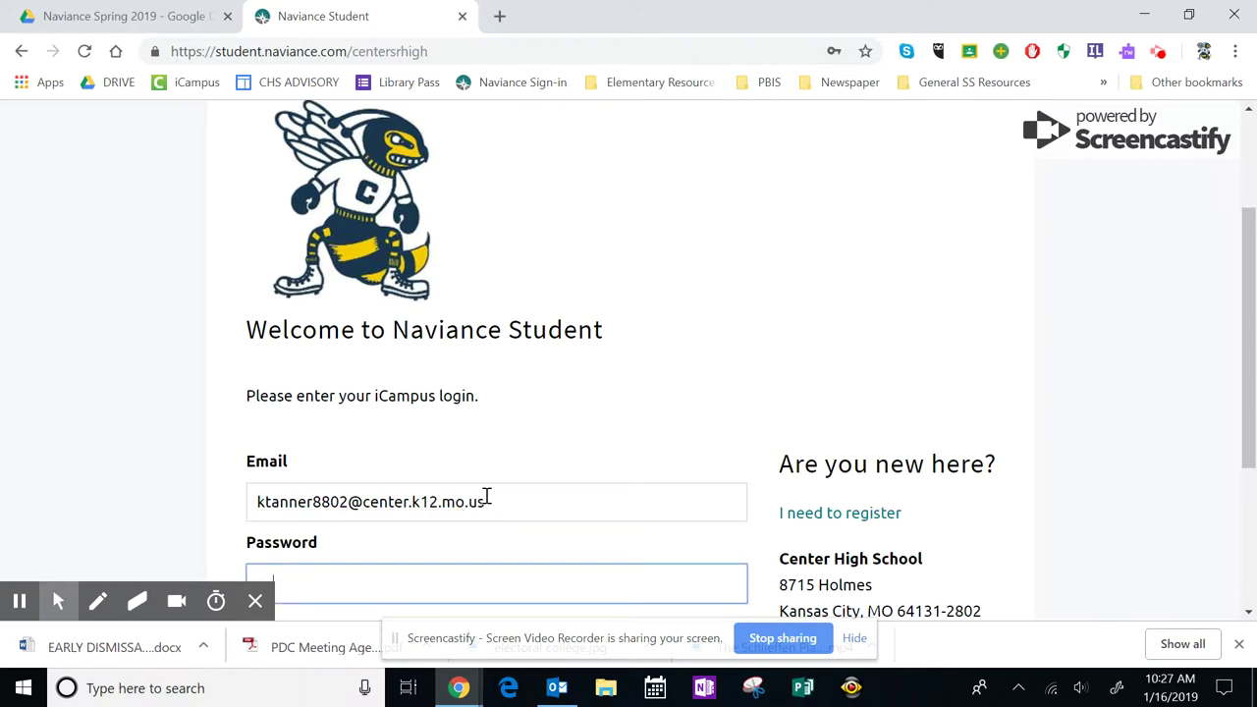
text(****)
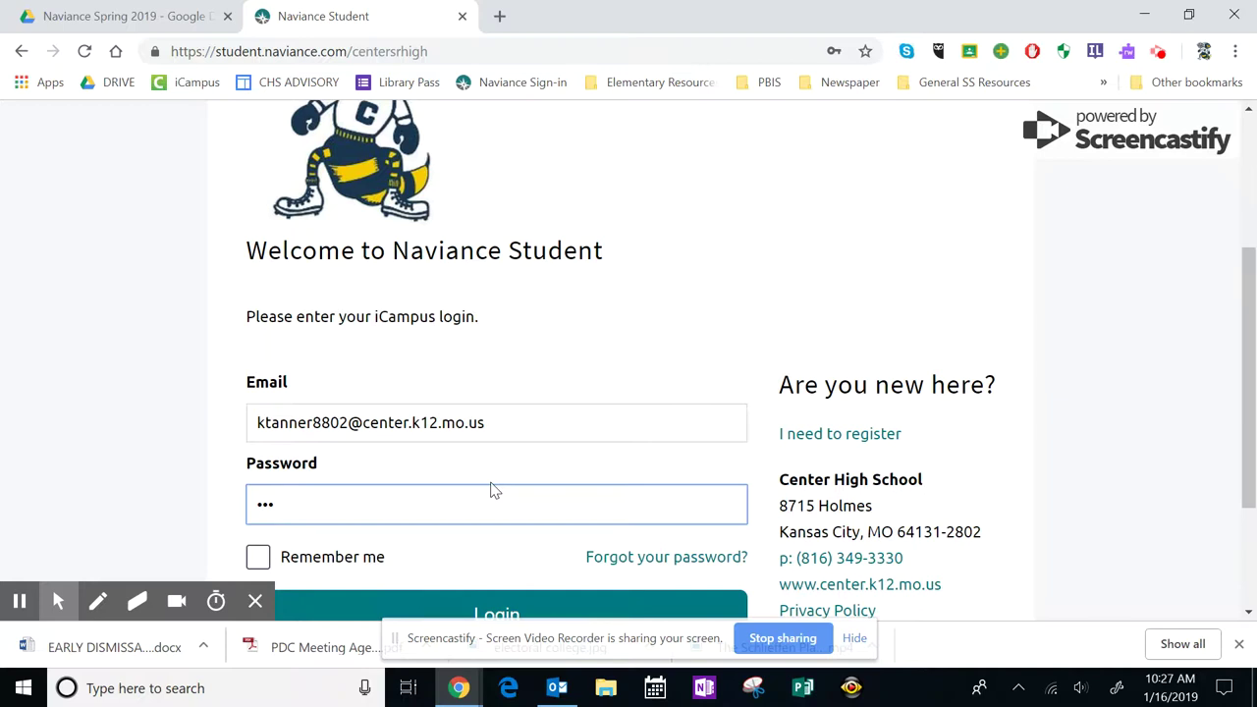
key(BackSpace)
key(BackSpace)
key(BackSpace)
text(***)
text(***)
text(***)
click(656, 612)
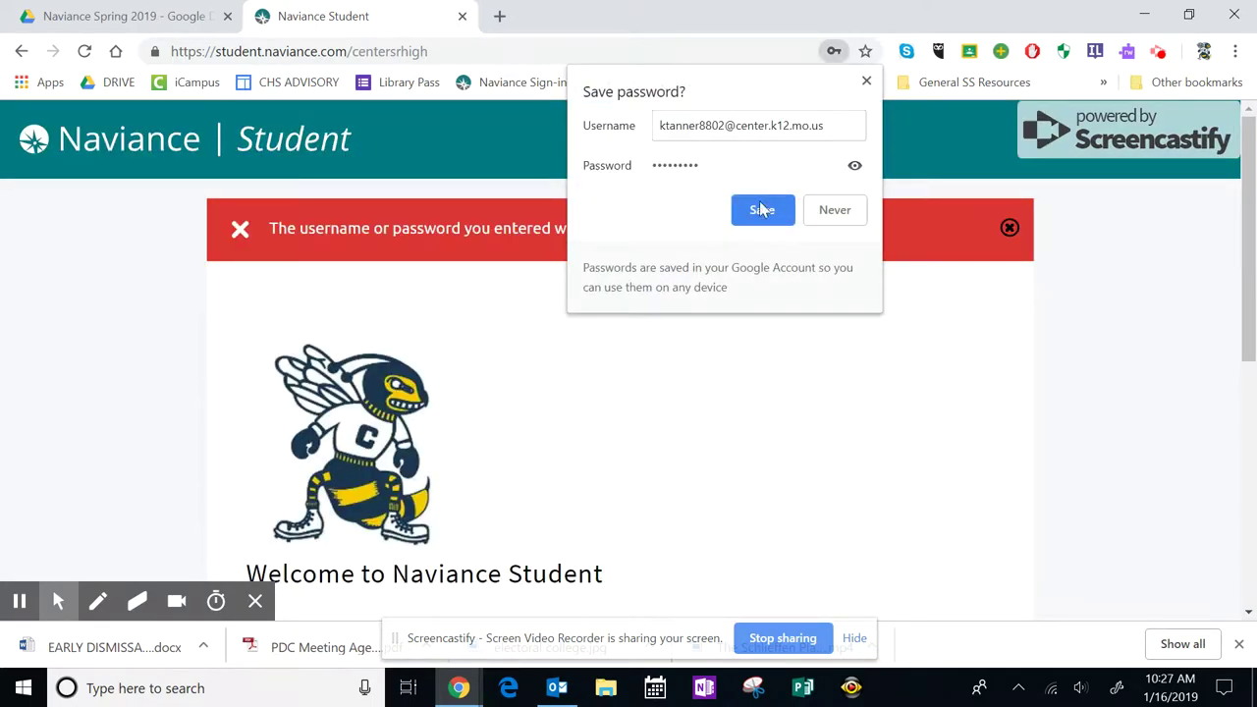
Decline saving the password, then re-enter the school email and password and resubmit.
click(808, 218)
scroll(636, 440, down, 3)
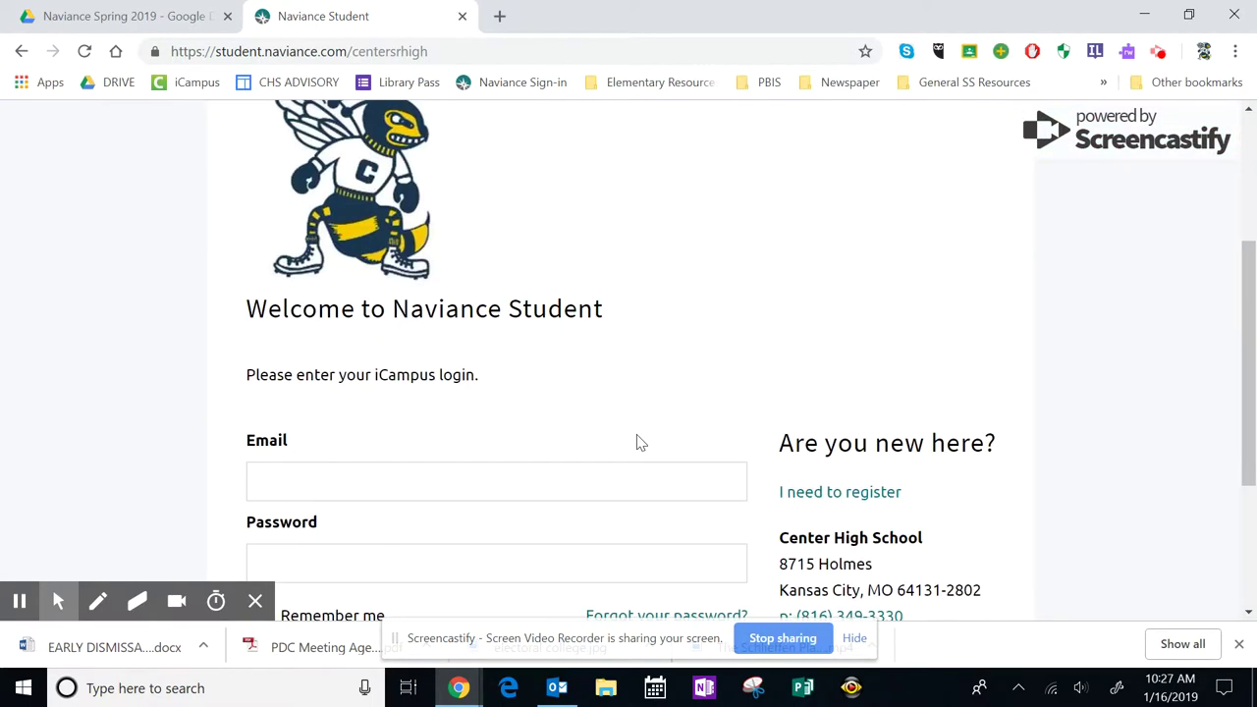
click(622, 421)
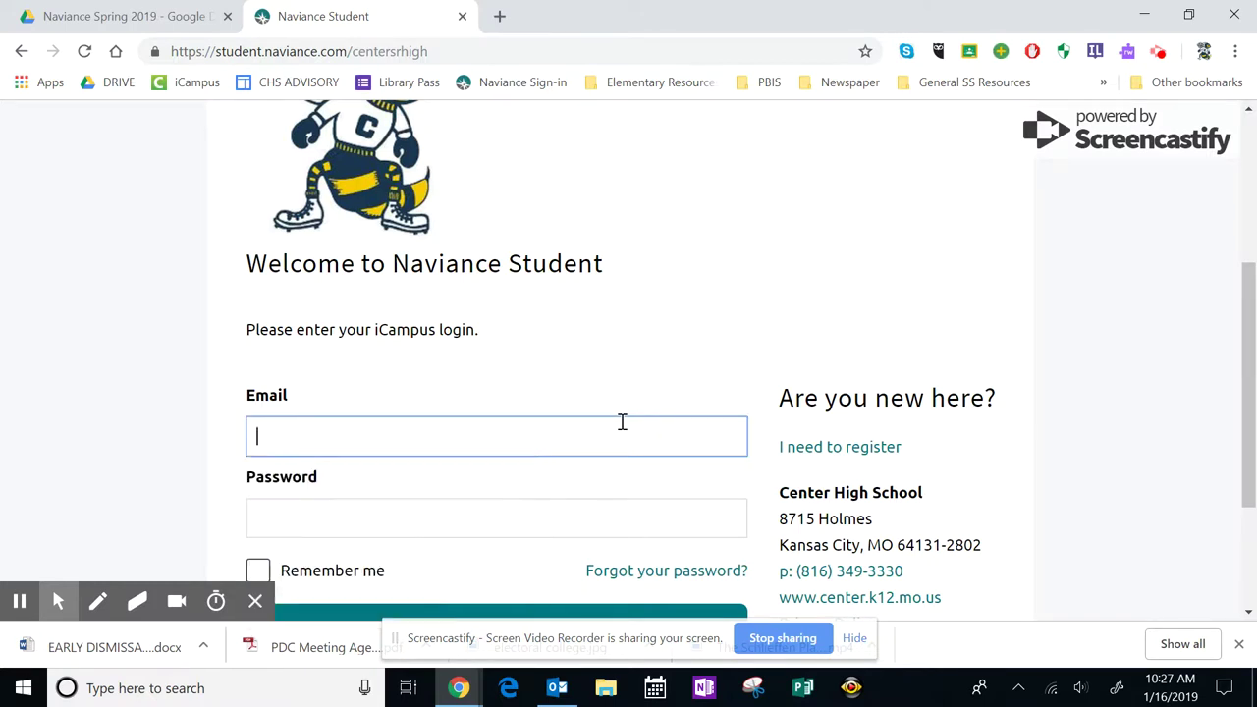
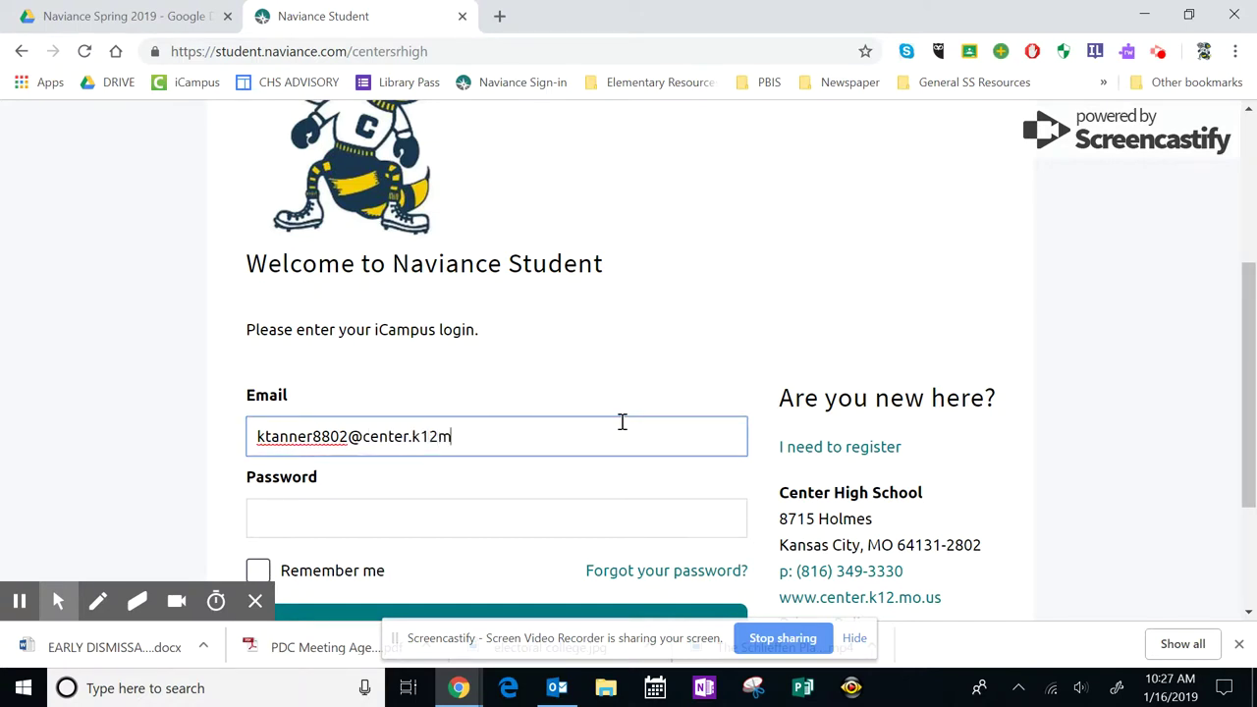
key(Tab)
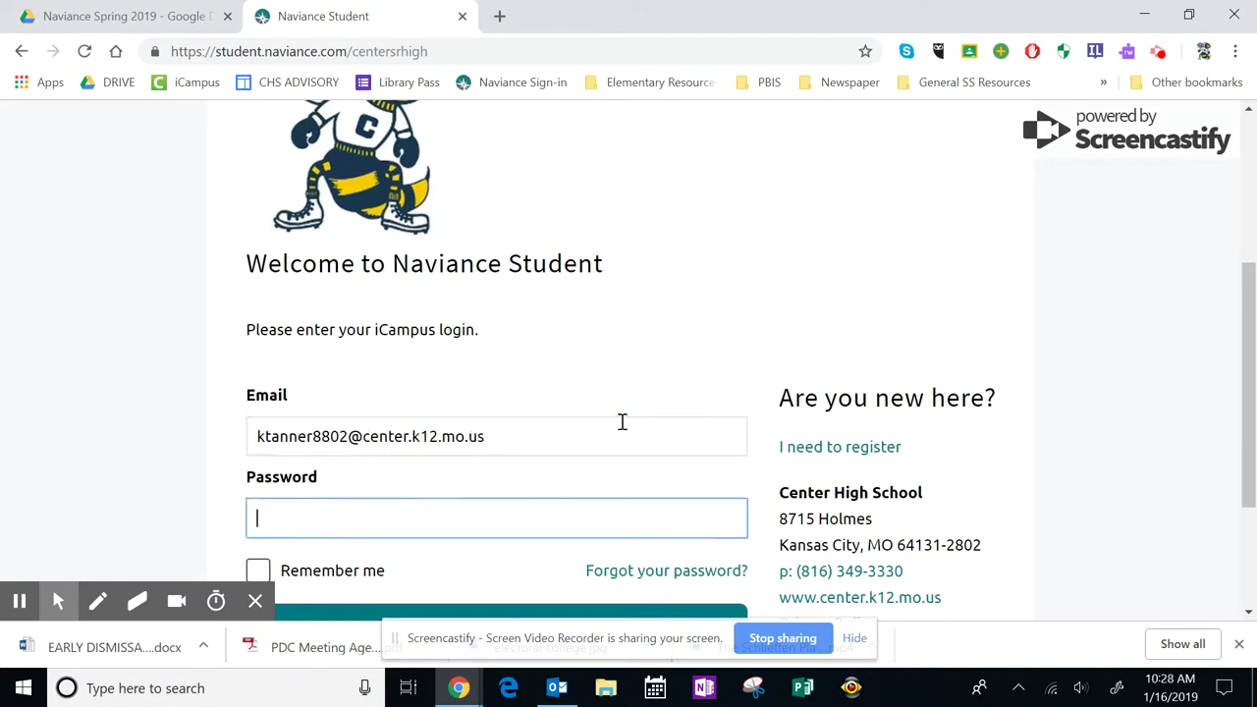
text(•••)
text(•••)
text(•••)
scroll(622, 422, down, 2)
click(599, 464)
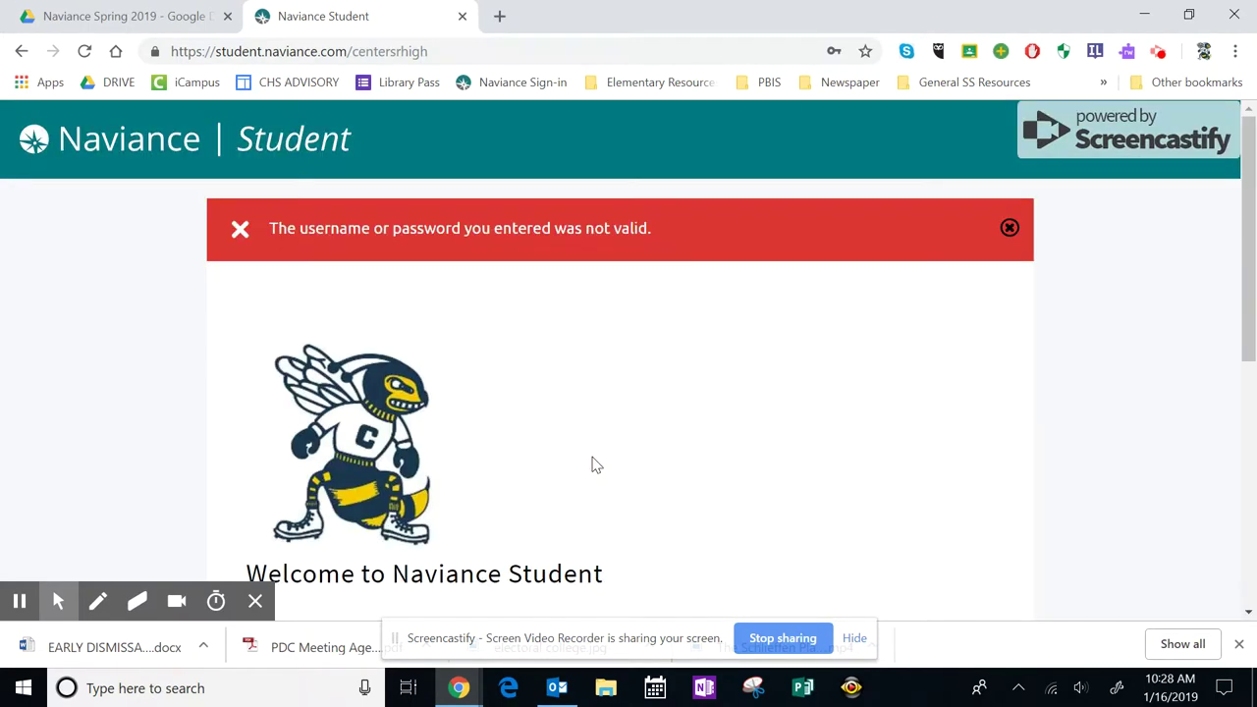
Reload the login page and enter the iCampus username and password.
scroll(668, 486, down, 3)
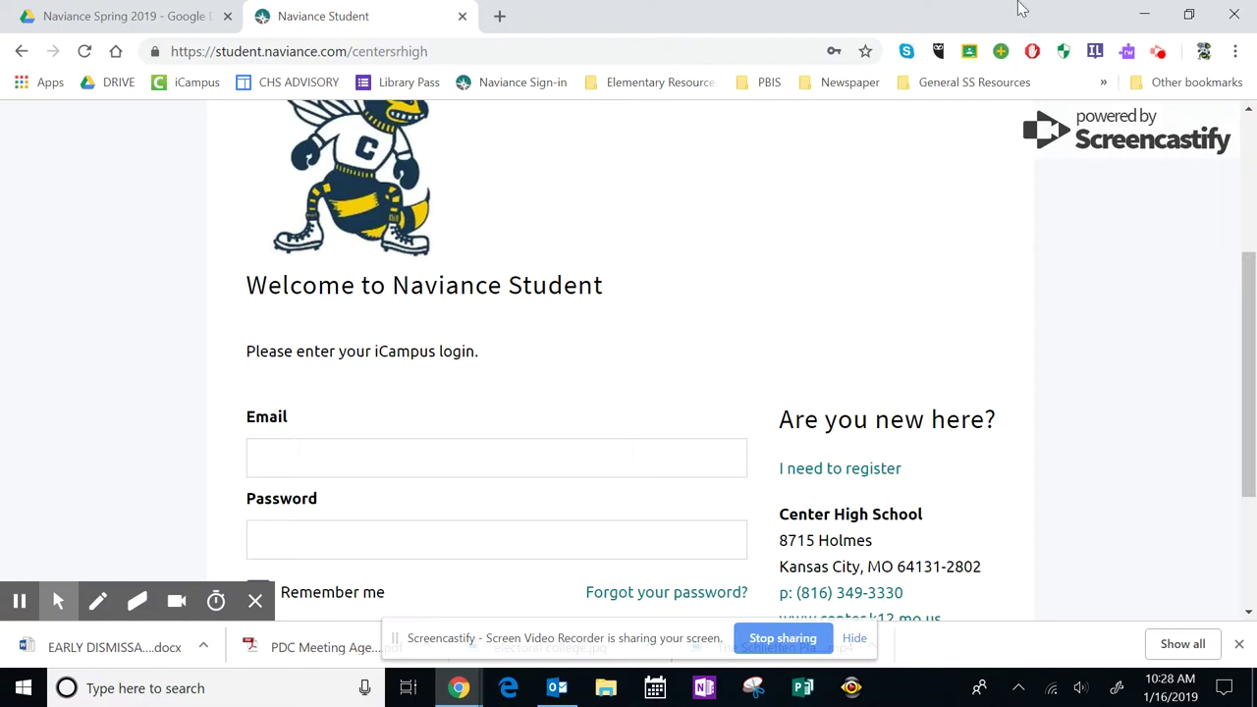
click(1160, 53)
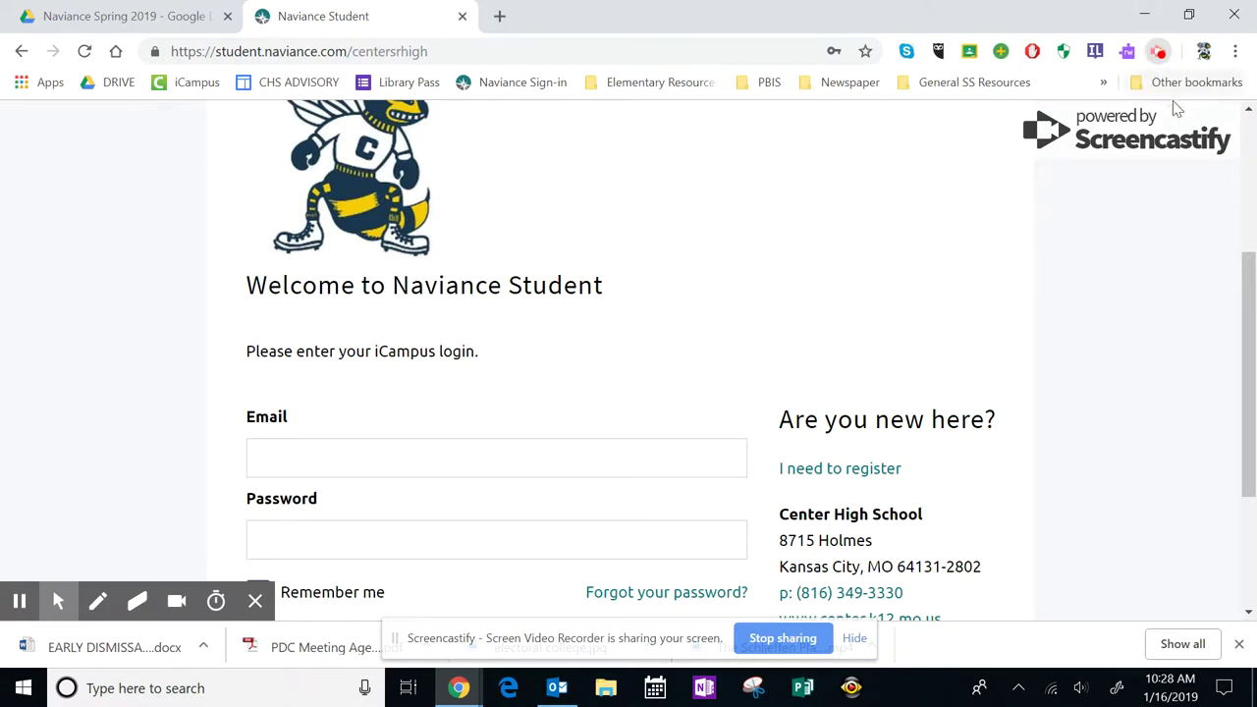
scroll(1022, 314, down, 1)
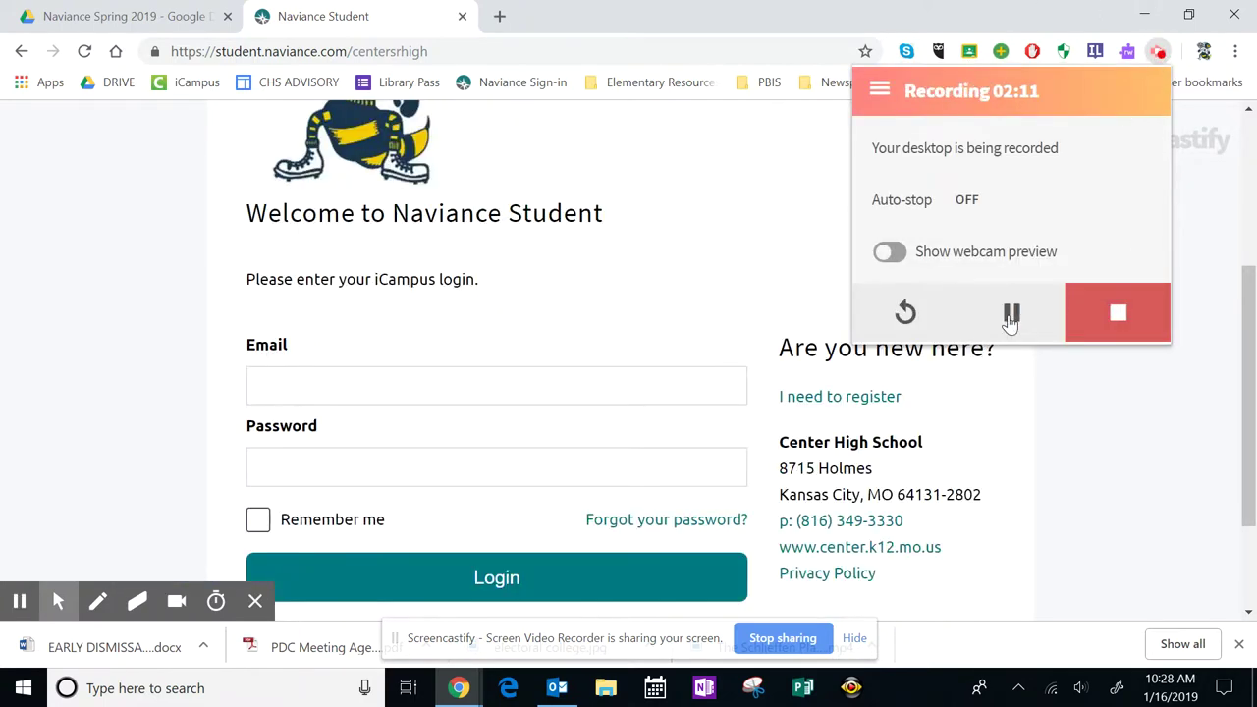
click(603, 399)
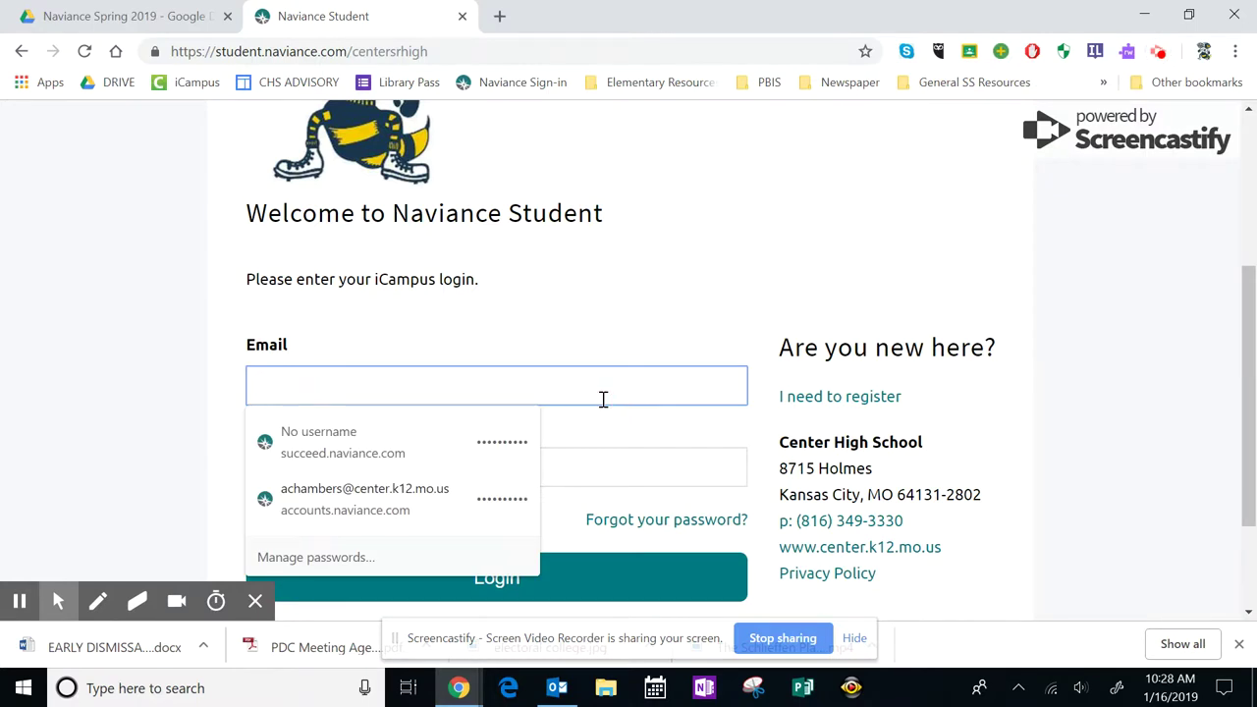
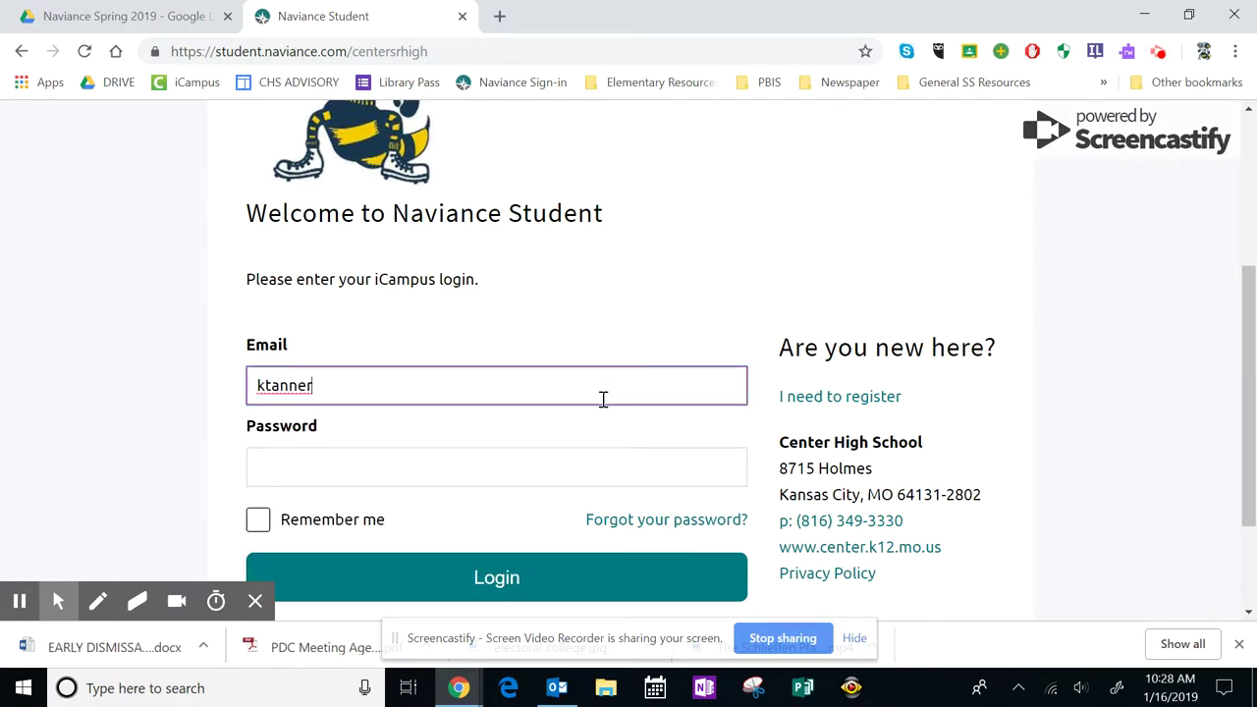
key(Tab)
text(•)
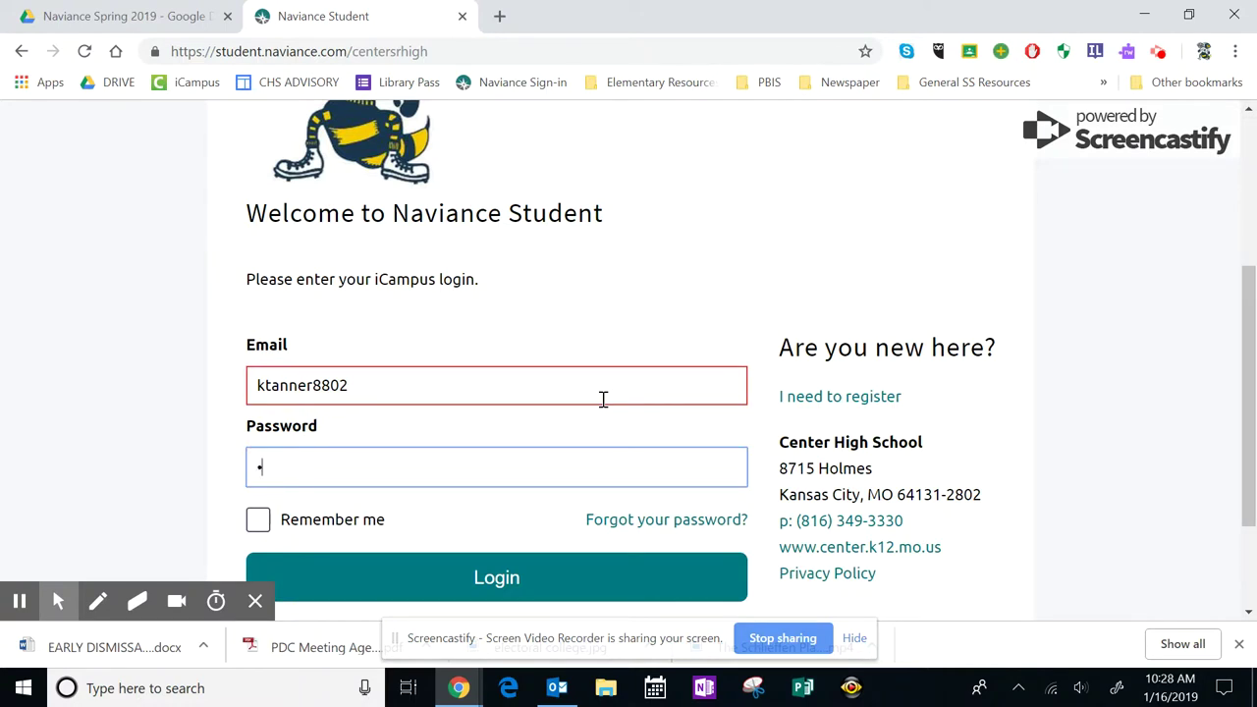
text(••)
text(•••)
text(•••)
scroll(603, 400, down, 2)
Submit the iCampus login, decline saving the password, and scroll down the Welcome page.
click(566, 443)
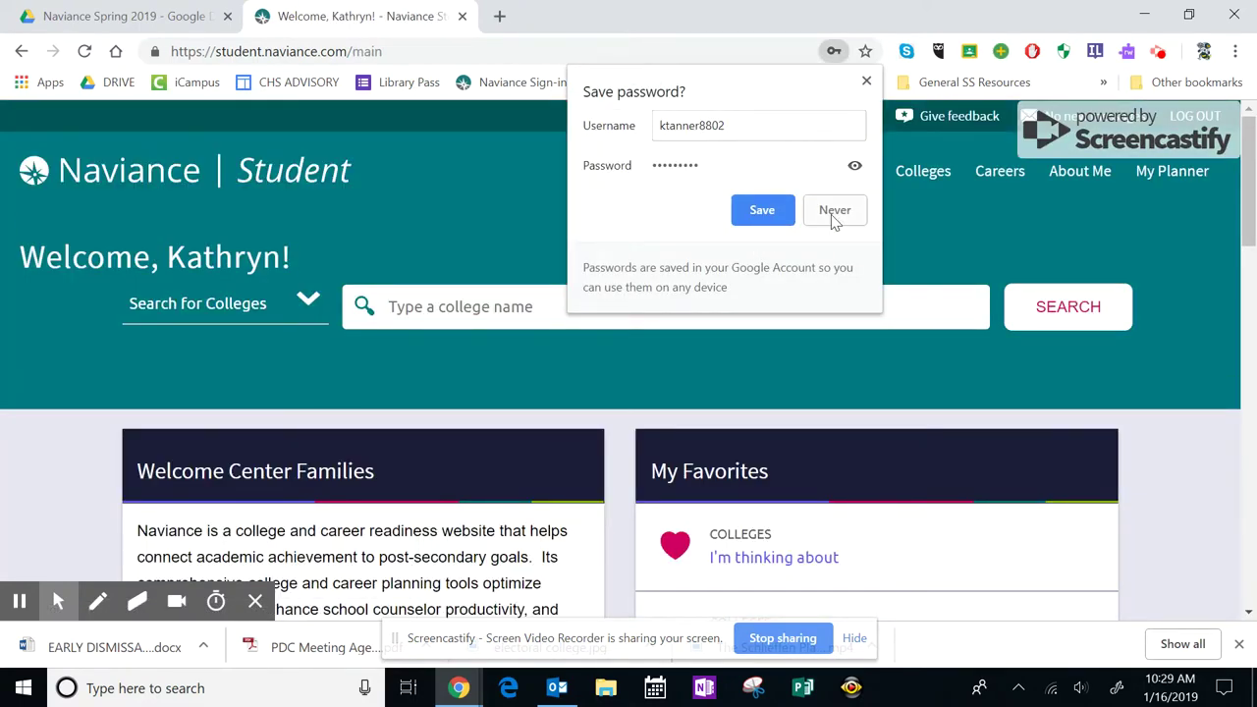
click(833, 220)
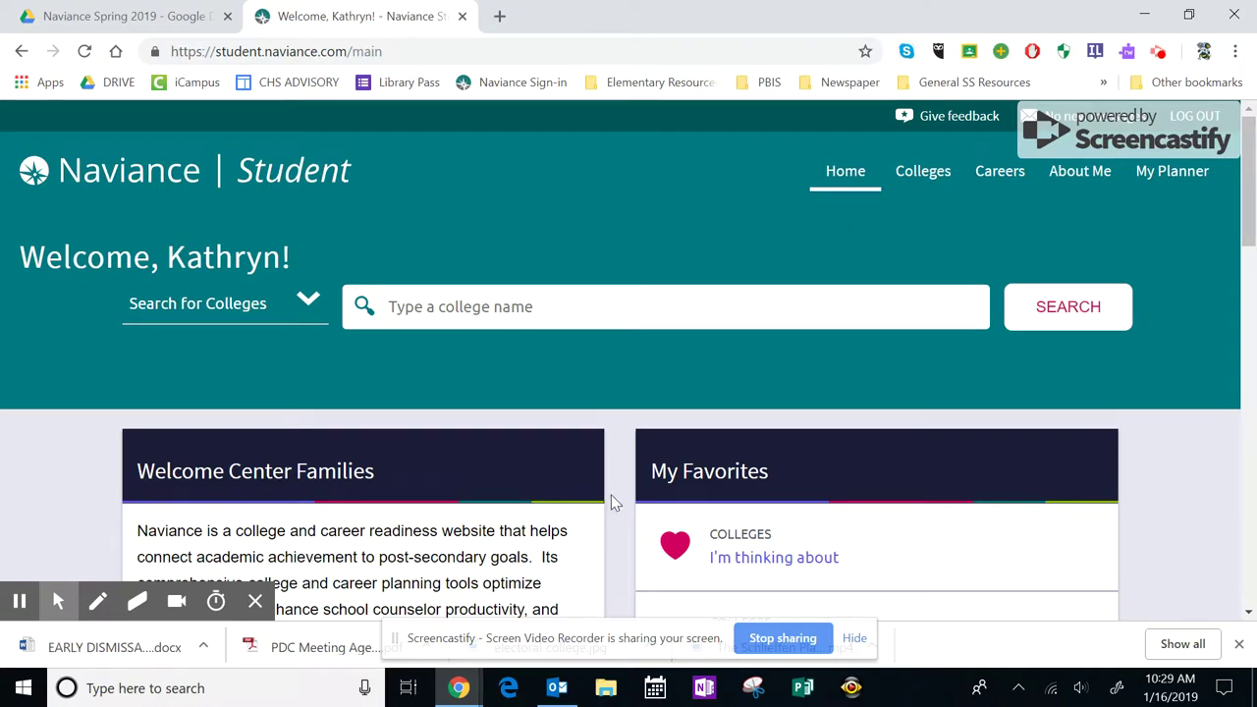
scroll(611, 494, down, 1)
scroll(611, 494, down, 3)
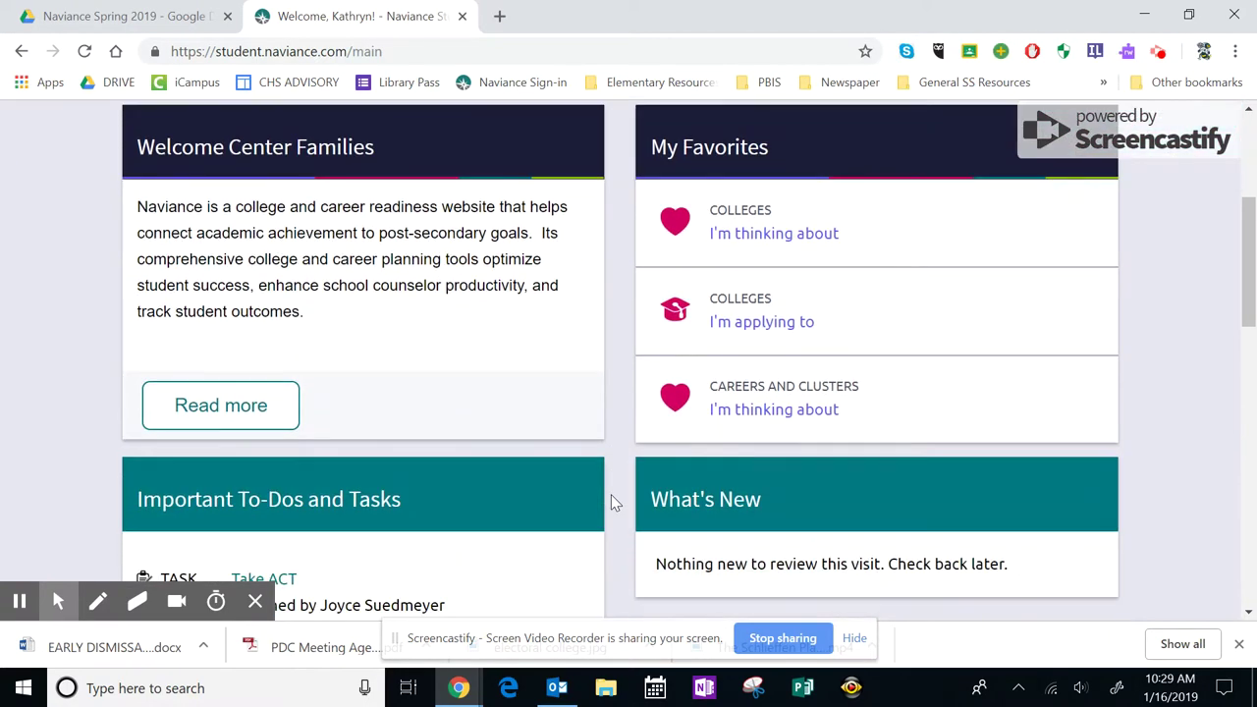
scroll(611, 494, down, 1)
scroll(611, 494, down, 1)
scroll(611, 494, down, 2)
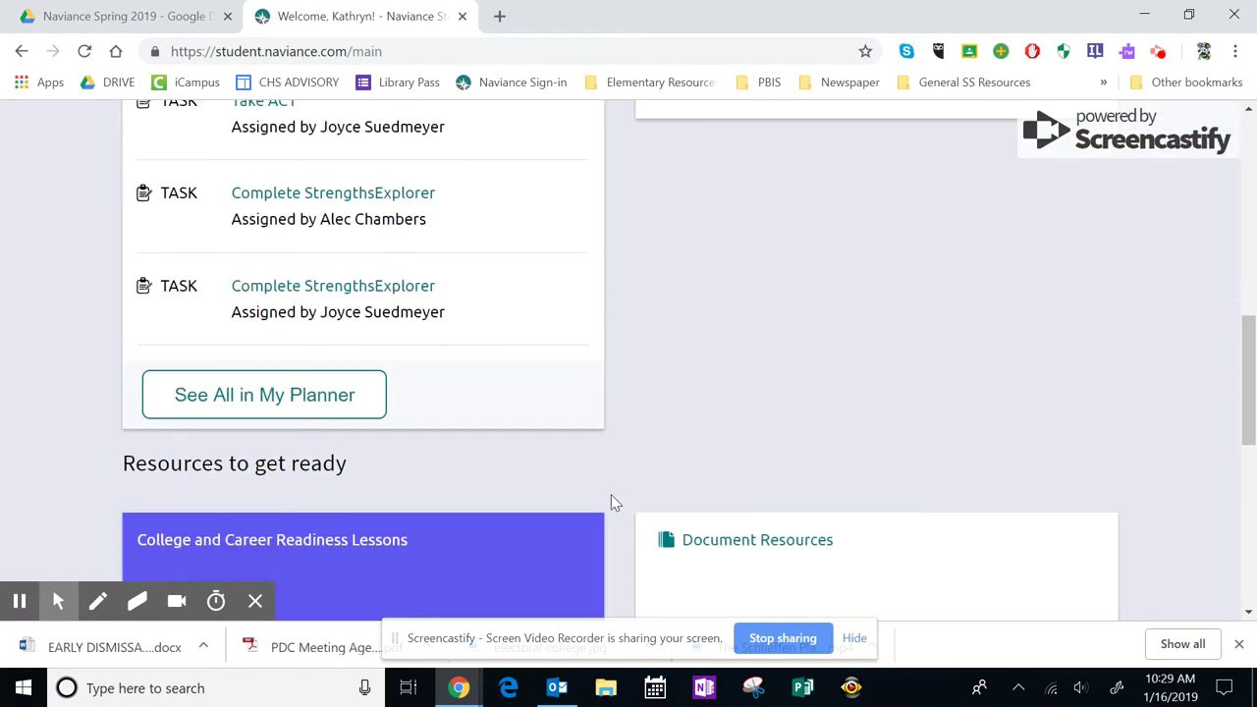
scroll(611, 494, down, 1)
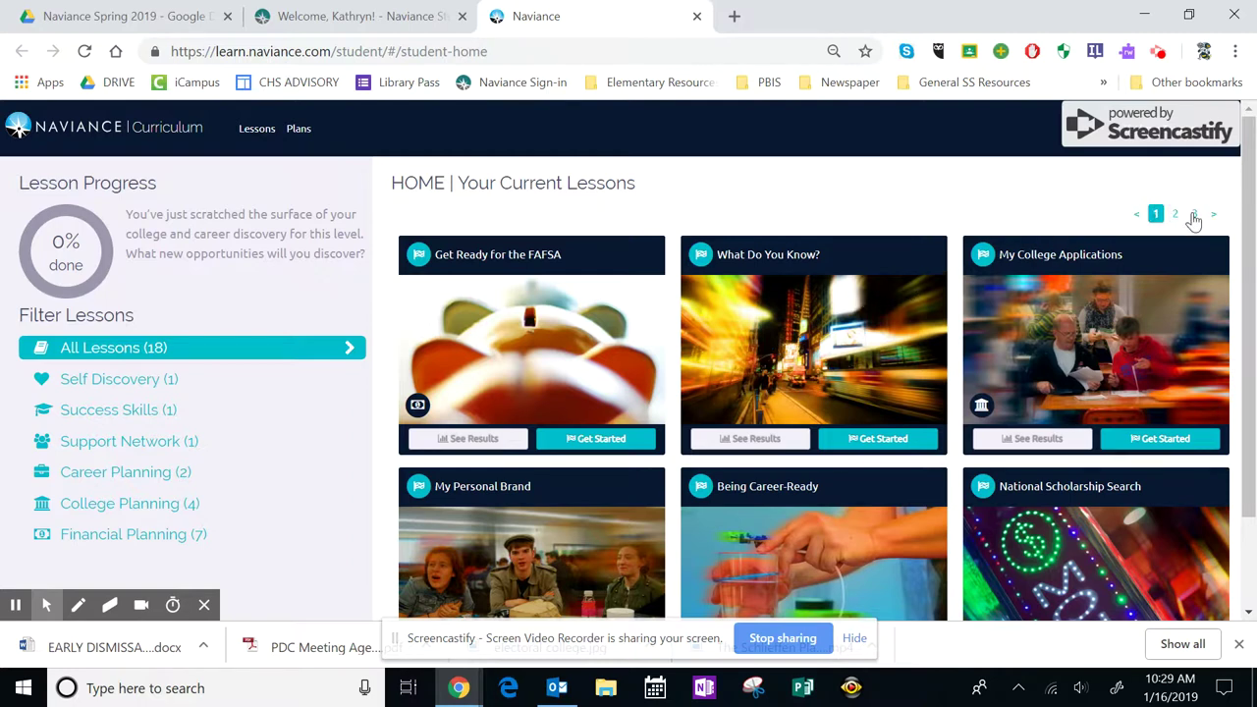
Go to the second page of current lessons and scroll to the FAFSA 4caster card.
click(1214, 216)
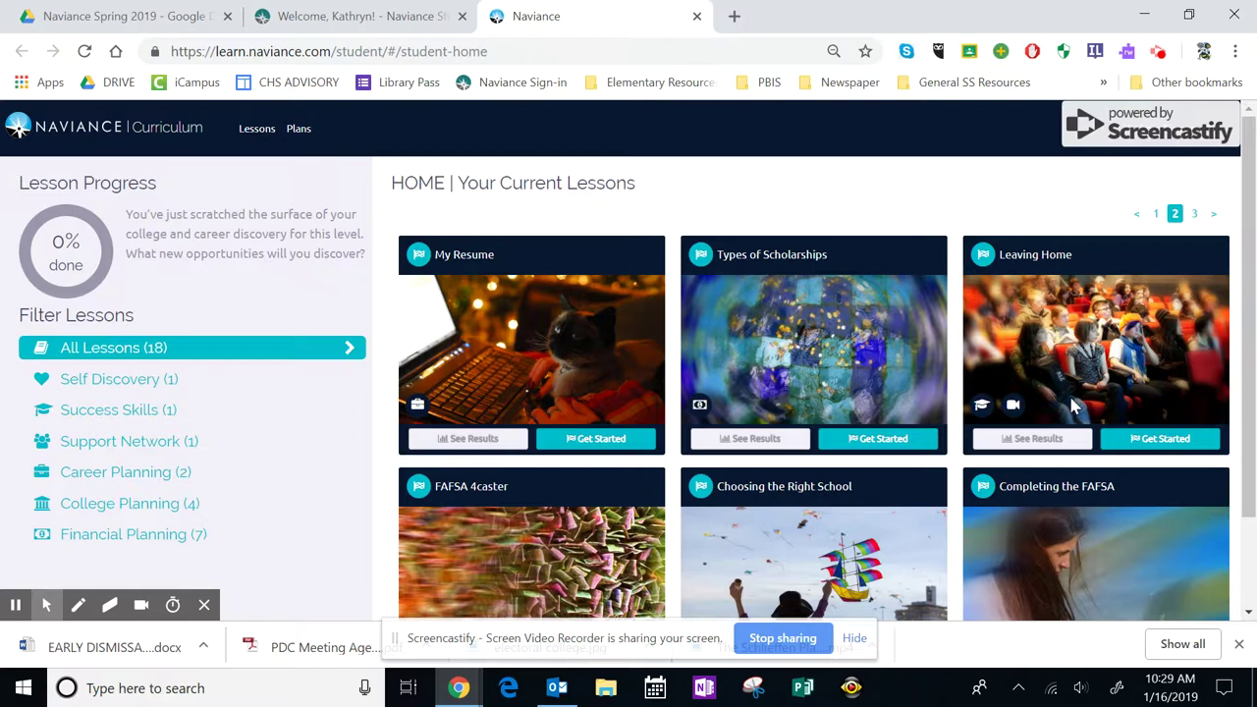
scroll(1073, 404, down, 1)
scroll(1073, 402, down, 1)
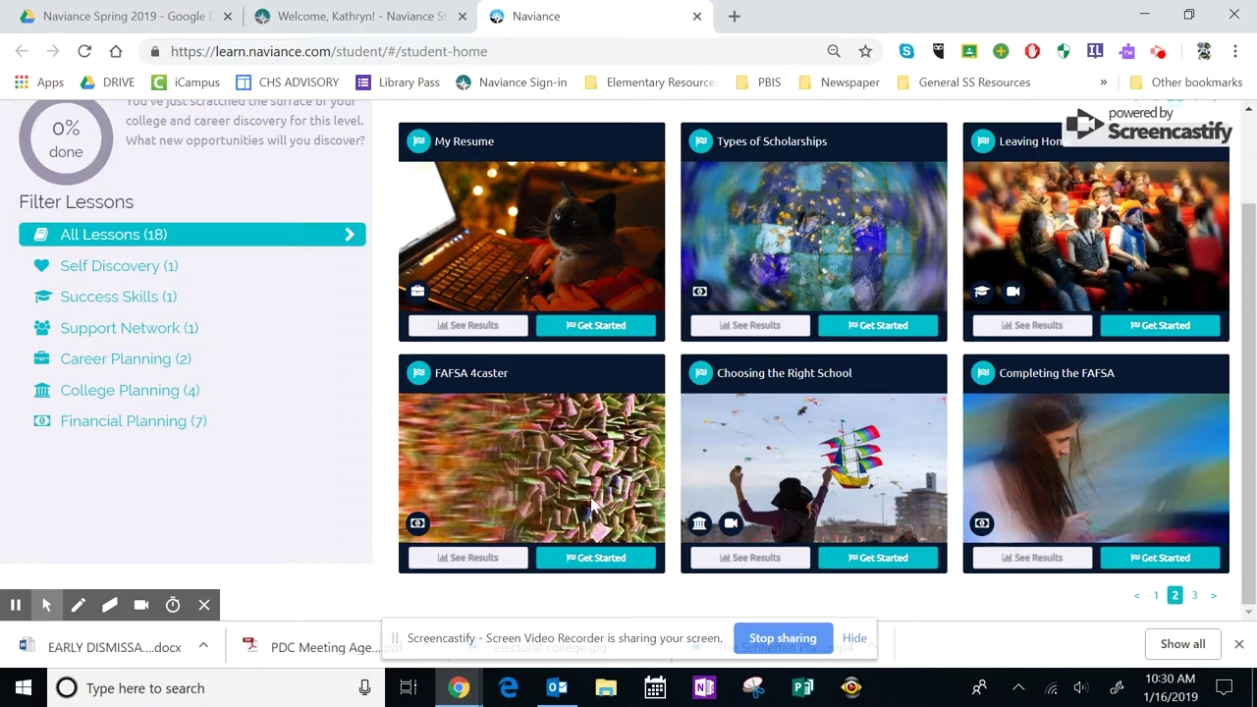
Start the FAFSA 4caster lesson and read through the Learn about the FAFSA 4caster instructions.
click(593, 557)
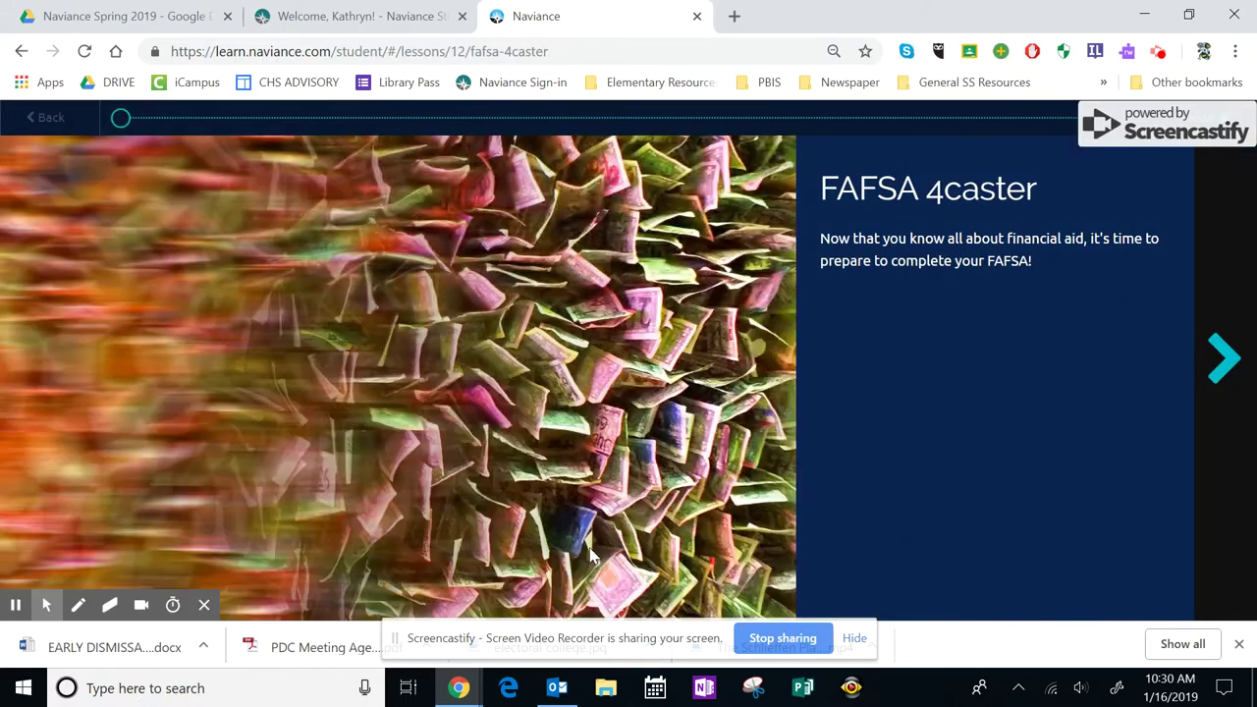
click(1226, 361)
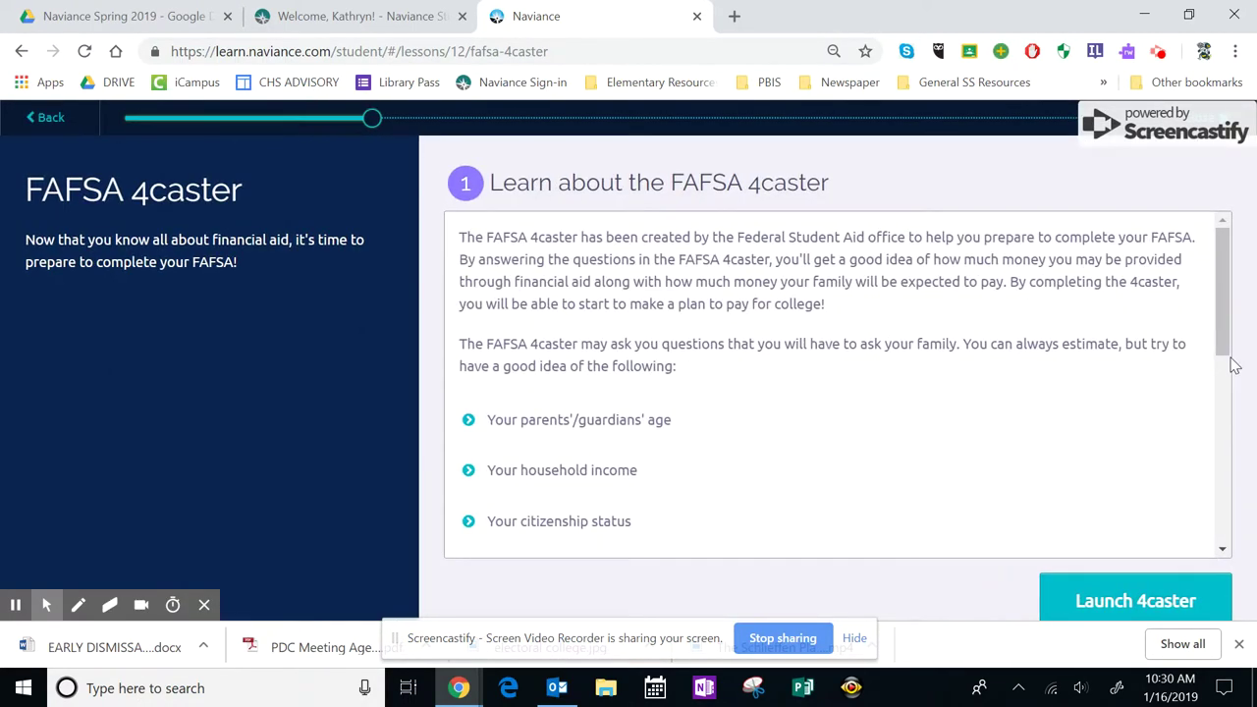
scroll(754, 424, down, 1)
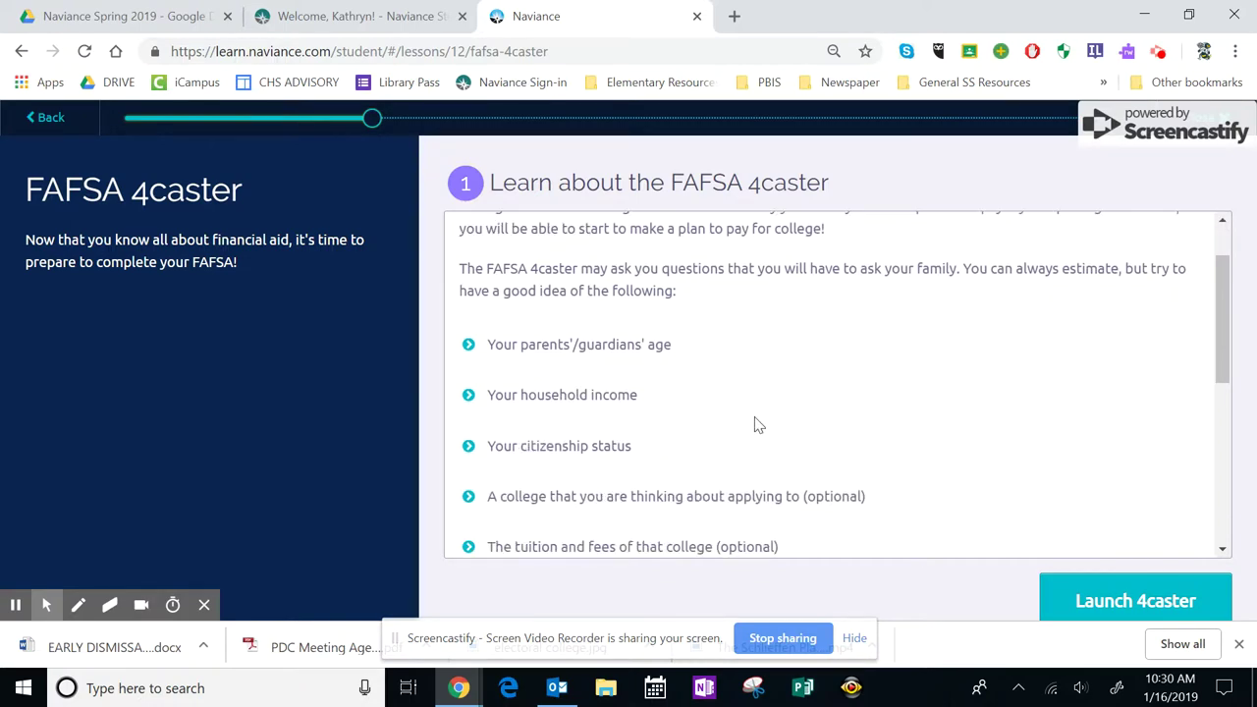
scroll(754, 424, down, 1)
scroll(754, 424, down, 1)
scroll(755, 424, down, 1)
scroll(754, 424, down, 1)
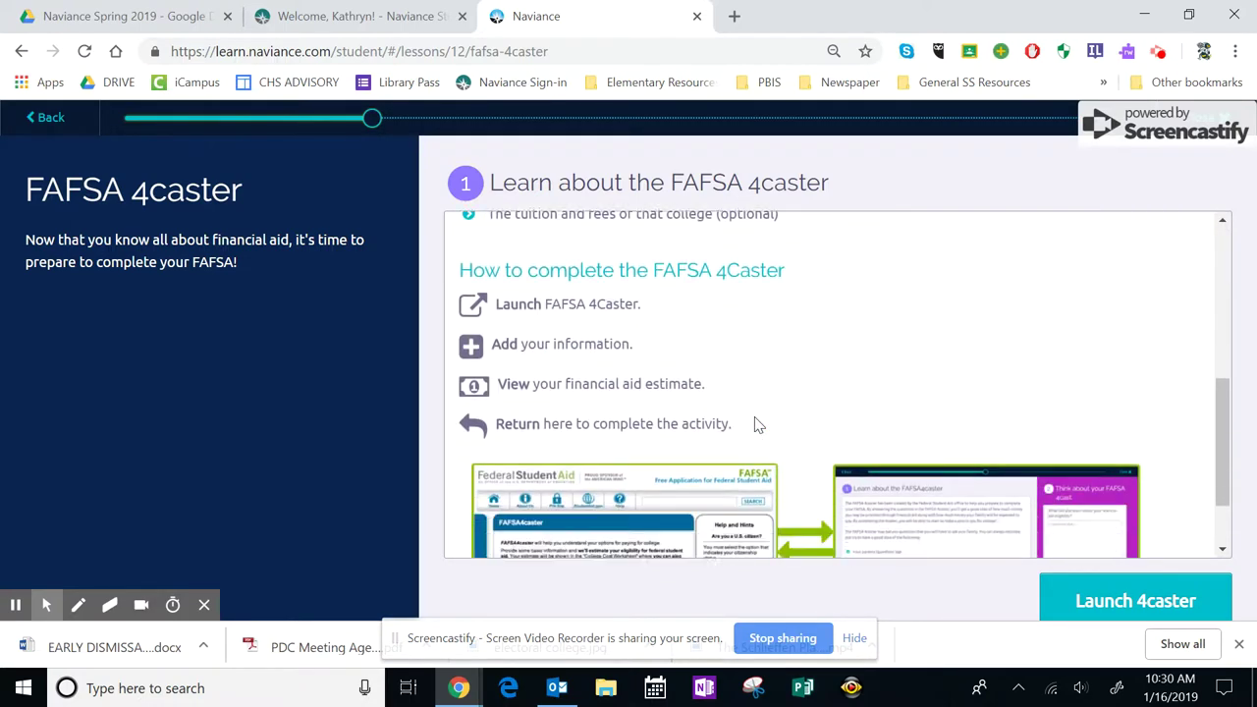
scroll(754, 424, down, 1)
scroll(754, 424, down, 1)
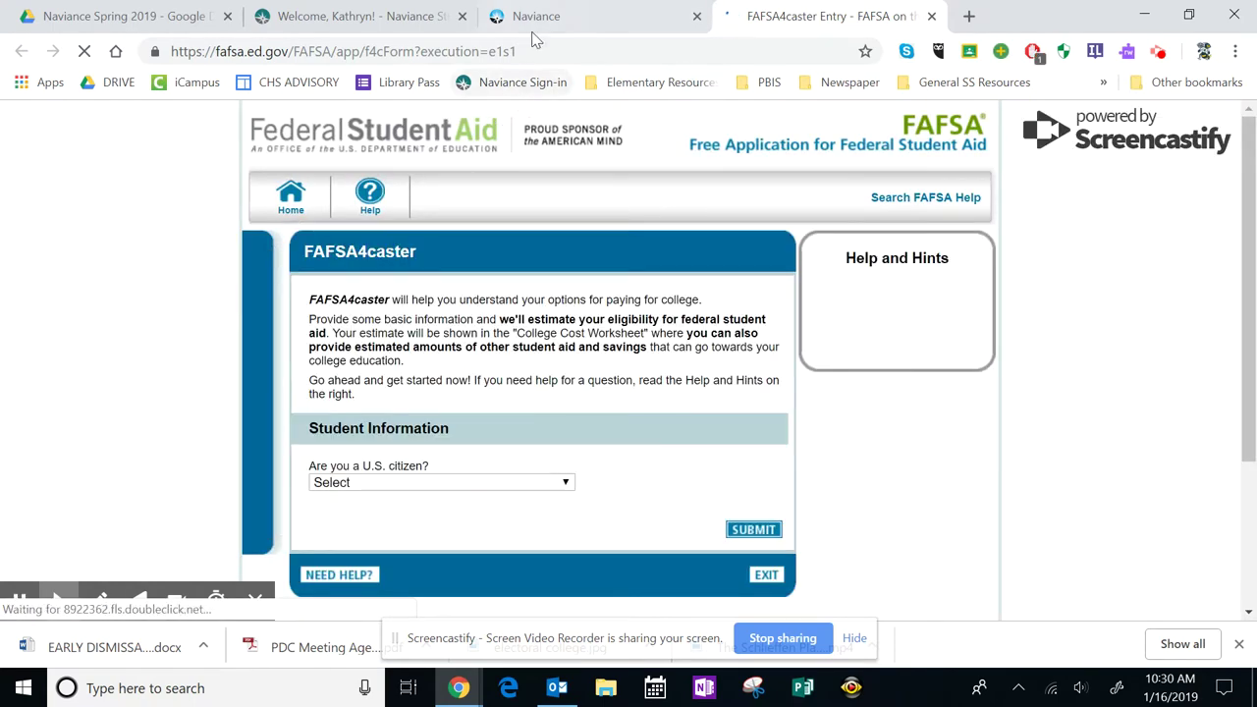
Return to the Naviance FAFSA 4caster lesson tab.
click(541, 18)
Answer the financial aid eligibility question with 'blah blah' and advance to Review your work.
right_click(1218, 363)
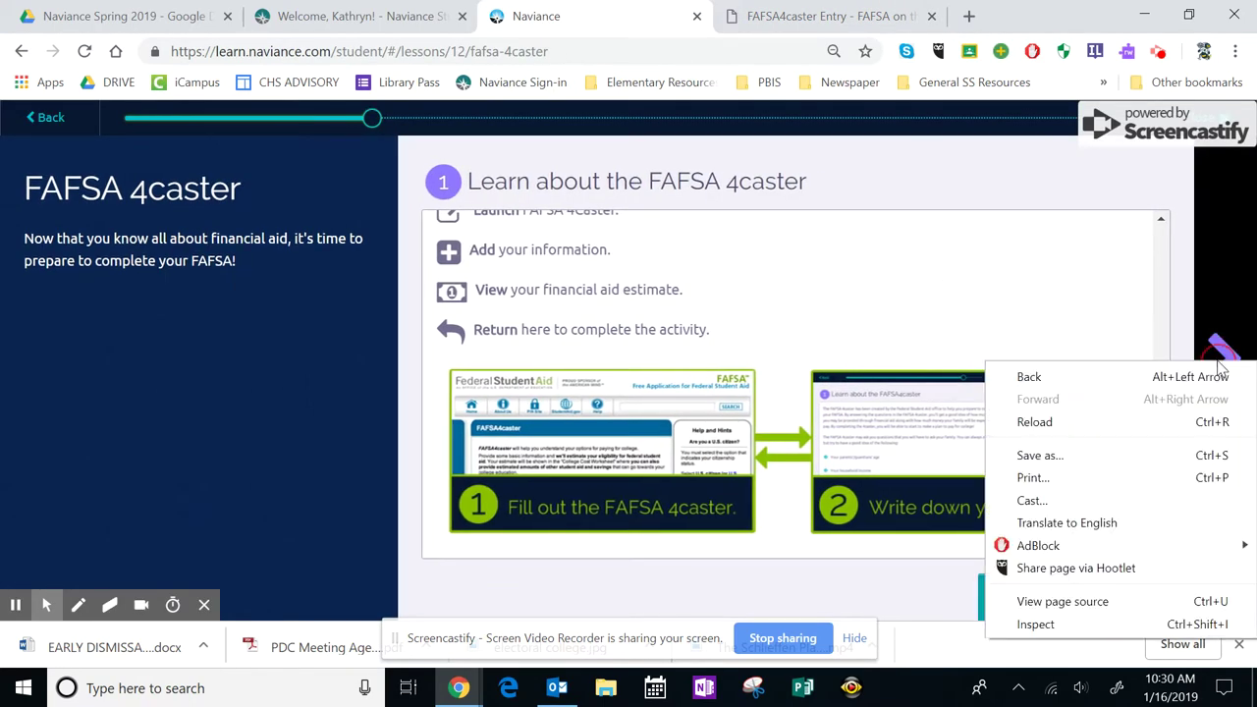
click(1217, 365)
click(1117, 323)
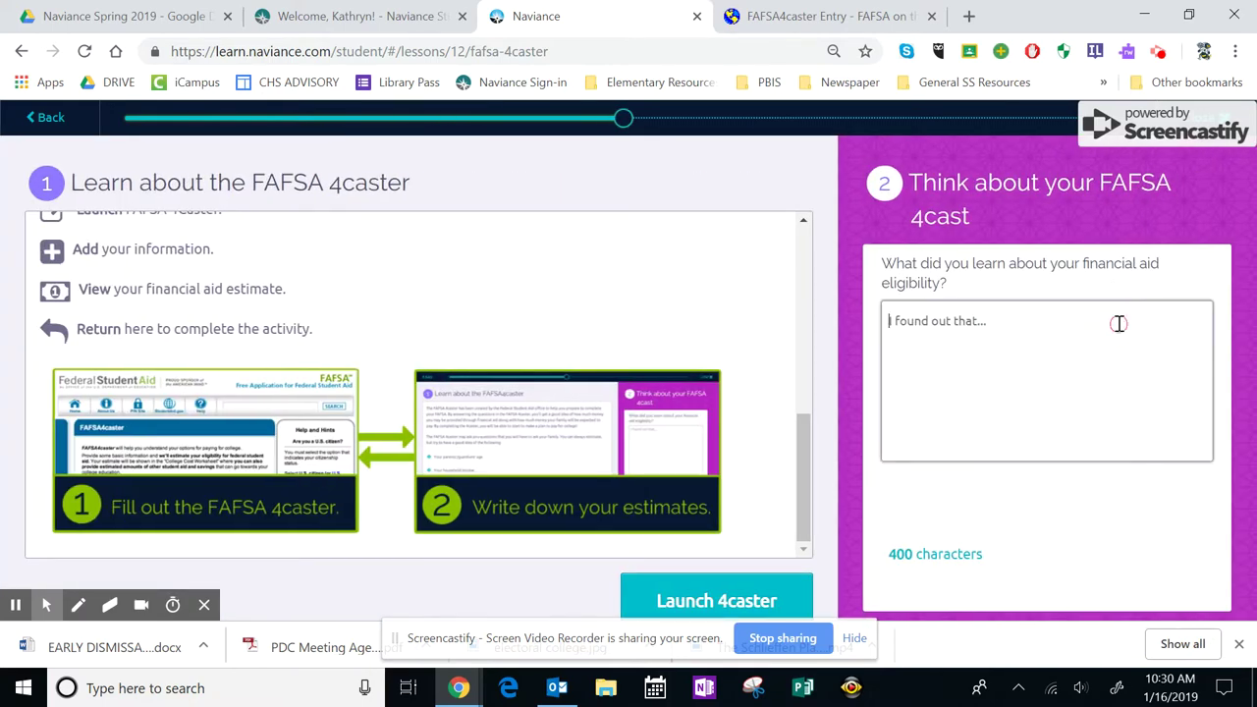
text(blah blah)
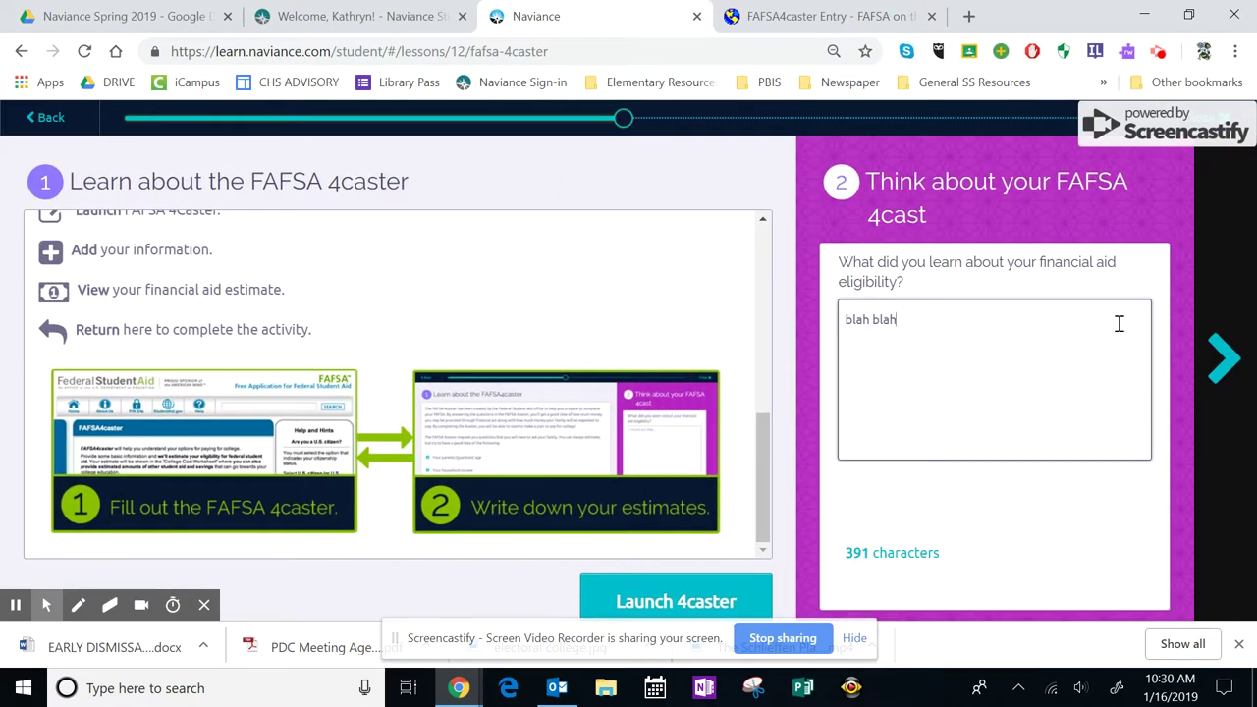
click(1222, 361)
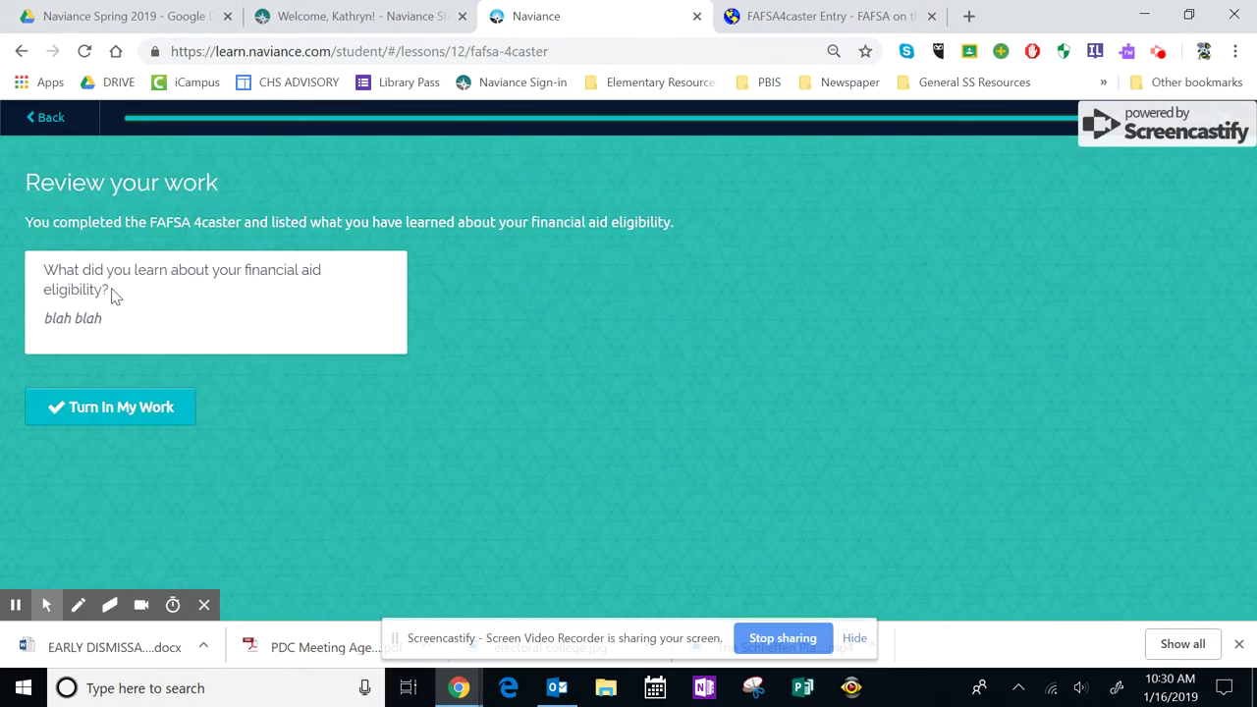